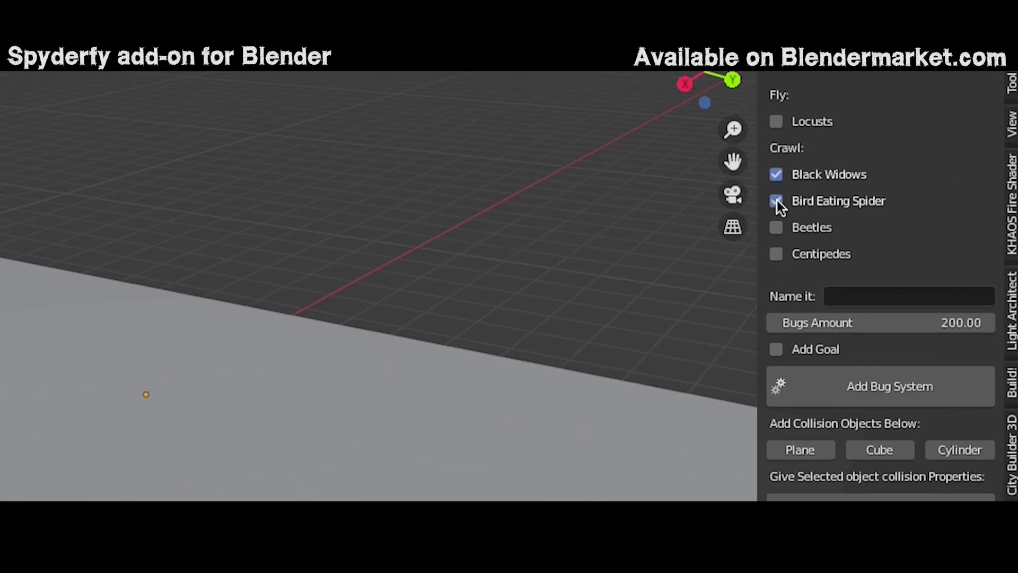
Tick two more crawl bug types, name the swarm Bug Attack, set 100 bugs and enable Add Goal.
click(776, 227)
click(873, 295)
text(Bug Attack)
double_click(880, 322)
text(100)
key(Return)
click(776, 349)
click(890, 386)
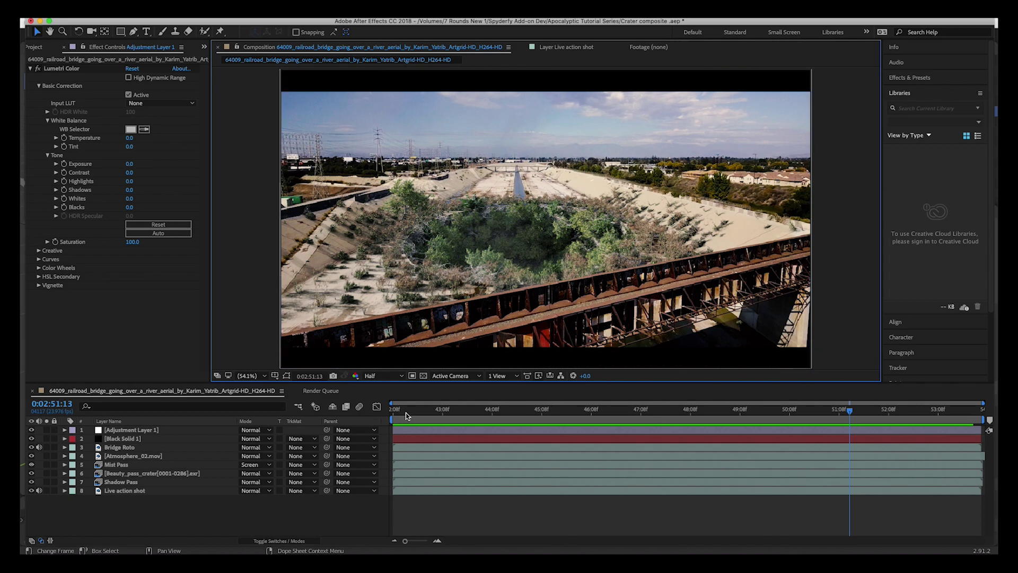
Preview the crater composite from the clip's start and stop on the early bridge frame.
drag(406, 410, 393, 410)
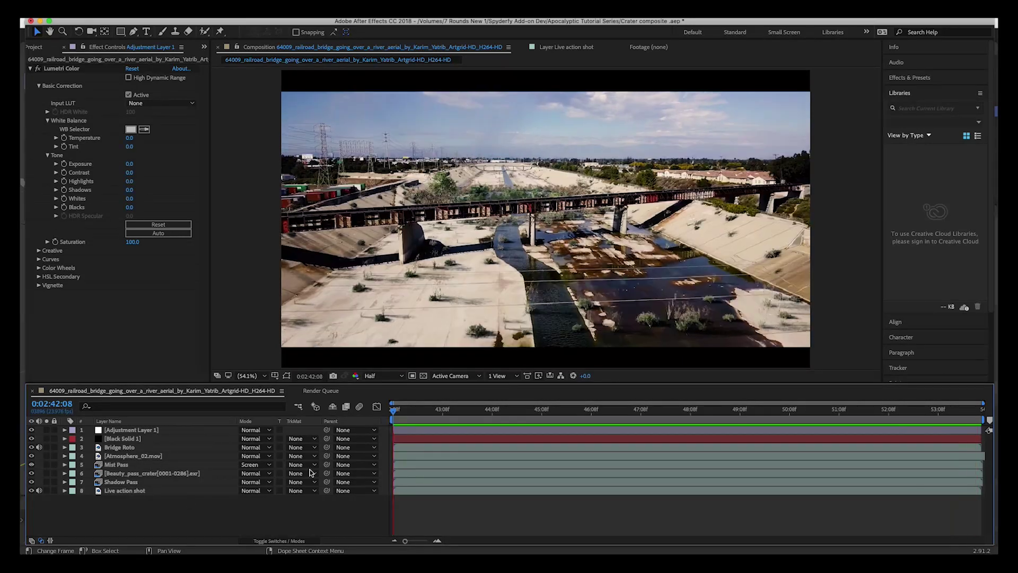
key(space)
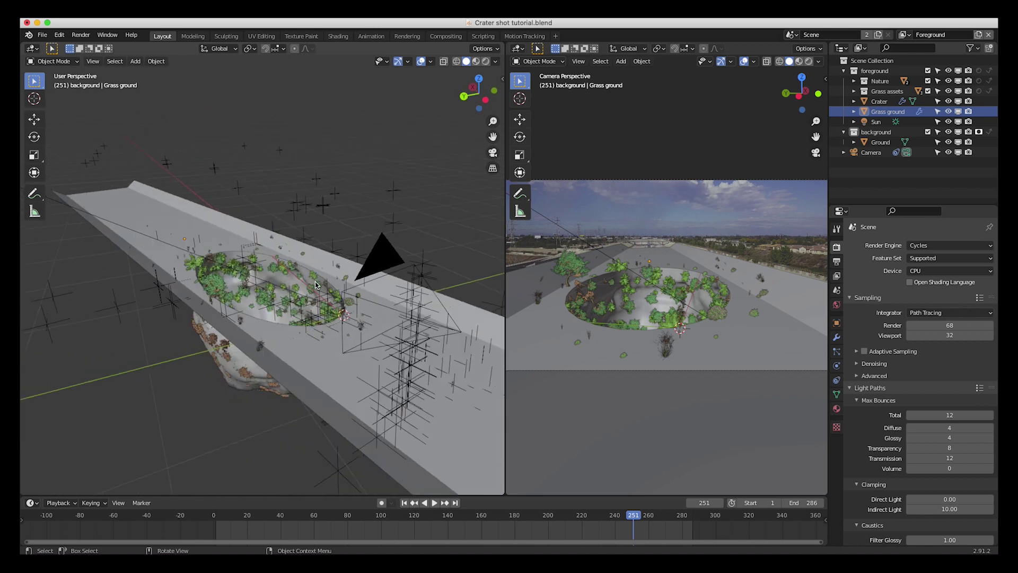
Switch to the Compositing workspace and inspect the Render Layers, File Output and Composite nodes.
click(444, 36)
scroll(539, 195, up, 2)
scroll(539, 195, left, 4)
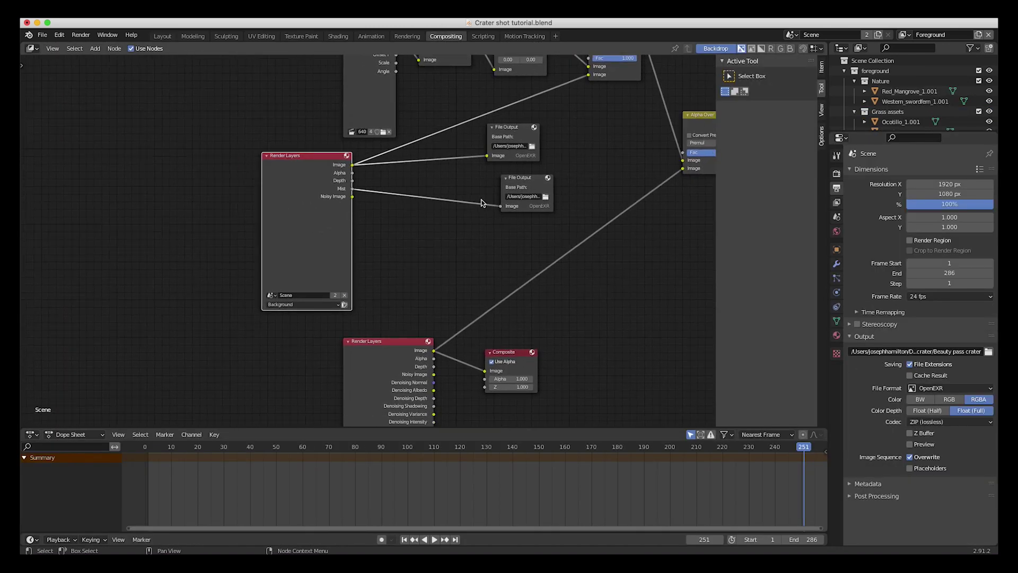
drag(301, 184, 296, 184)
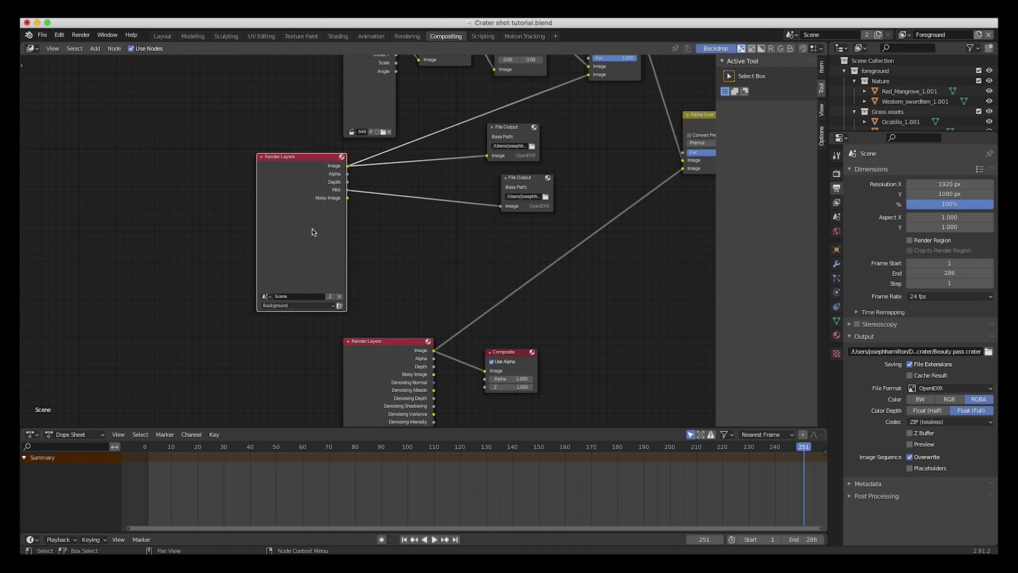
scroll(302, 222, up, 2)
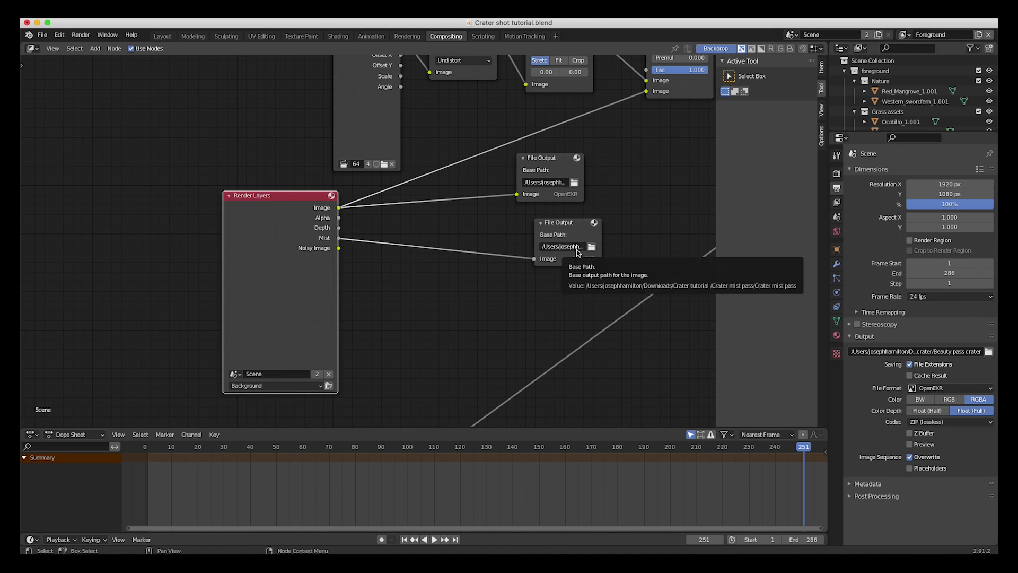
scroll(475, 320, down, 6)
scroll(475, 320, right, 3)
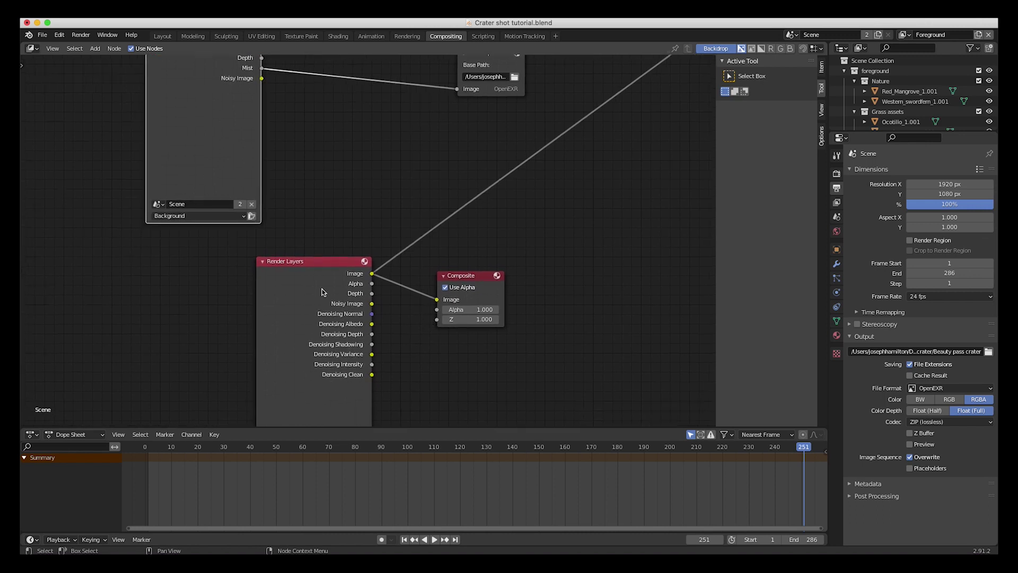
scroll(322, 293, down, 5)
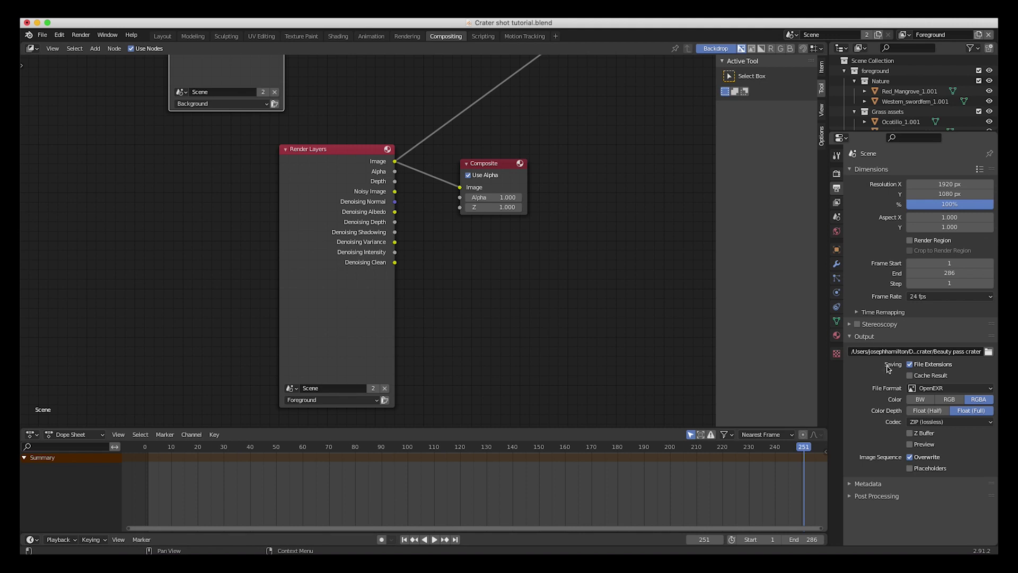
scroll(447, 265, up, 10)
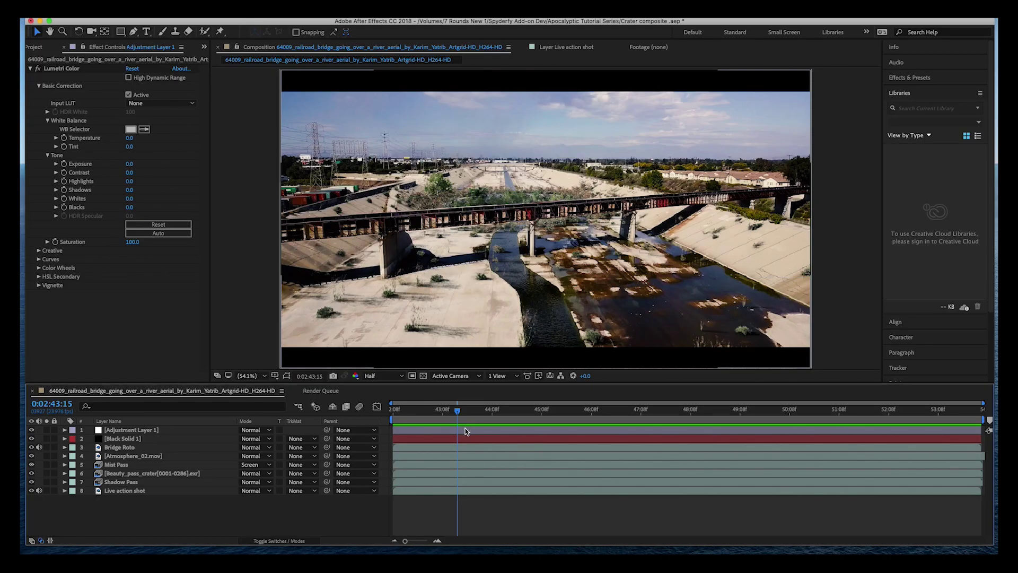
Jump to 0:02:52:13 and hide all layers above the Live action shot plate.
drag(783, 413, 898, 416)
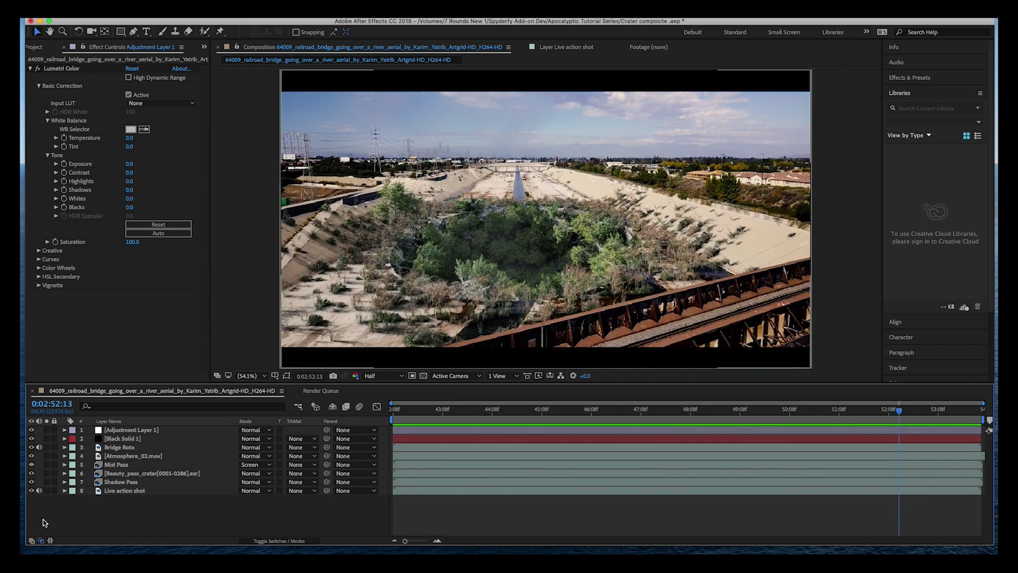
click(118, 493)
drag(32, 431, 31, 485)
click(139, 518)
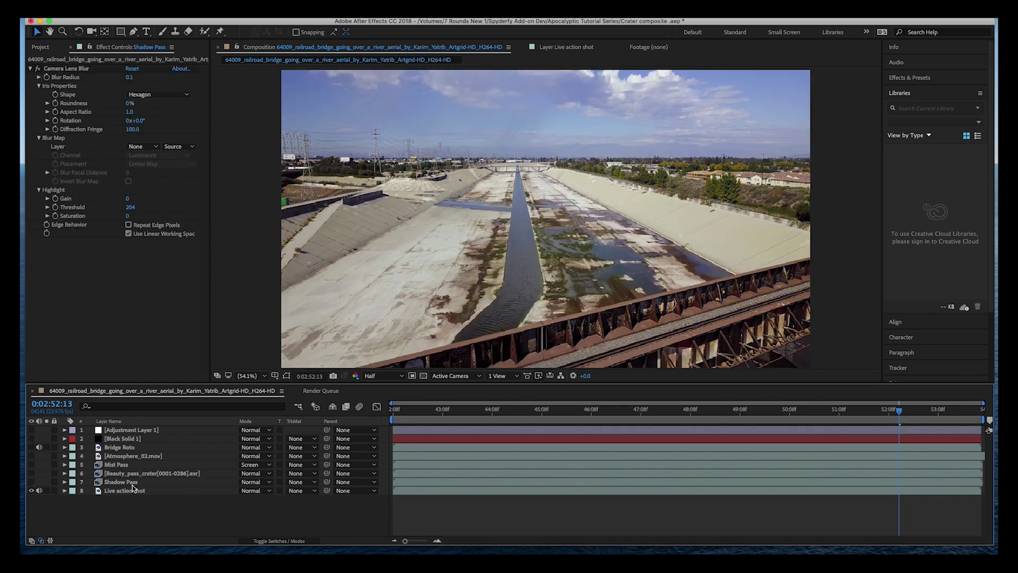
Turn on the Beauty pass and Shadow Pass layers and expand Shadow Pass properties.
click(110, 491)
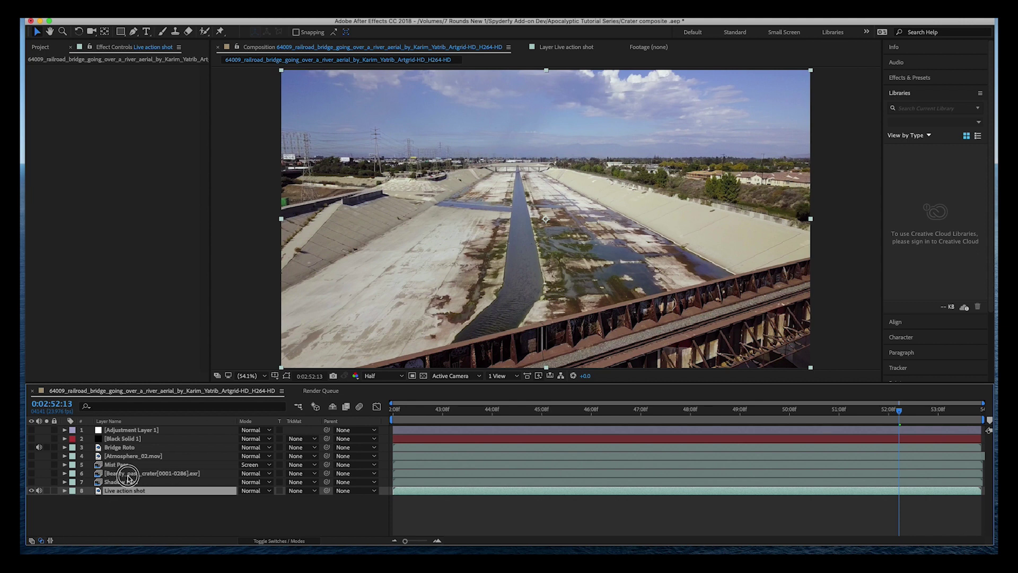
click(129, 473)
click(31, 474)
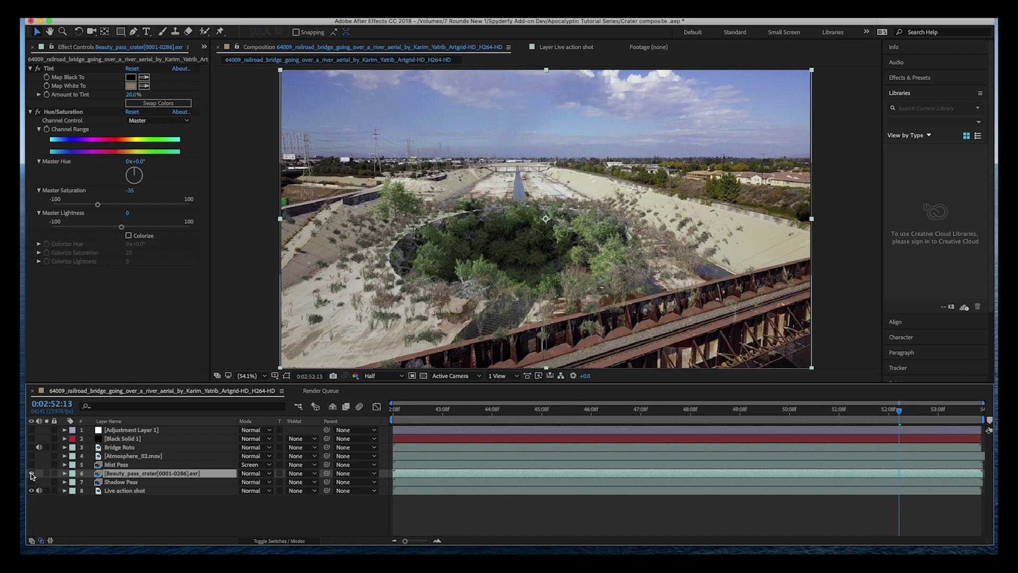
click(121, 482)
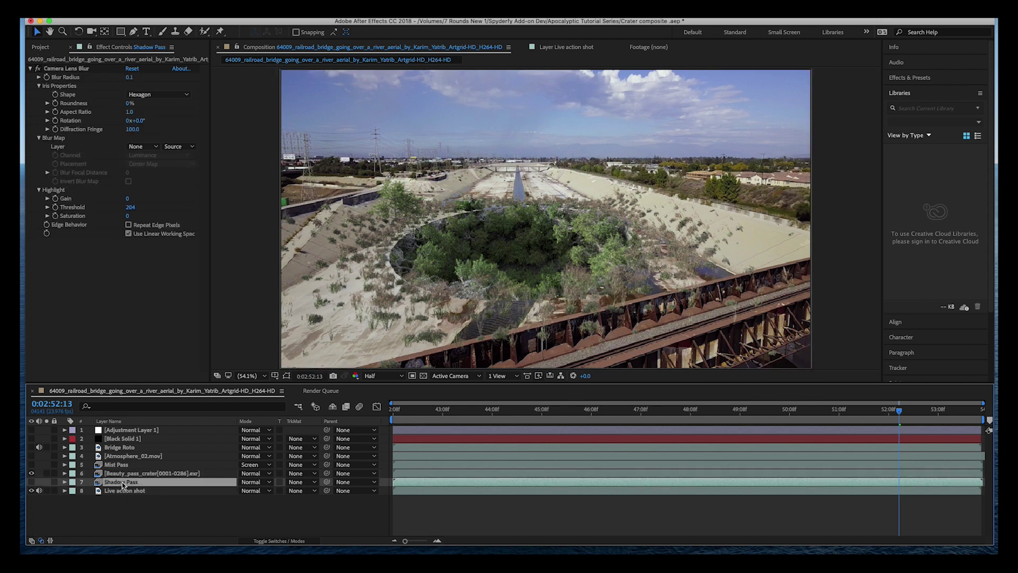
click(31, 482)
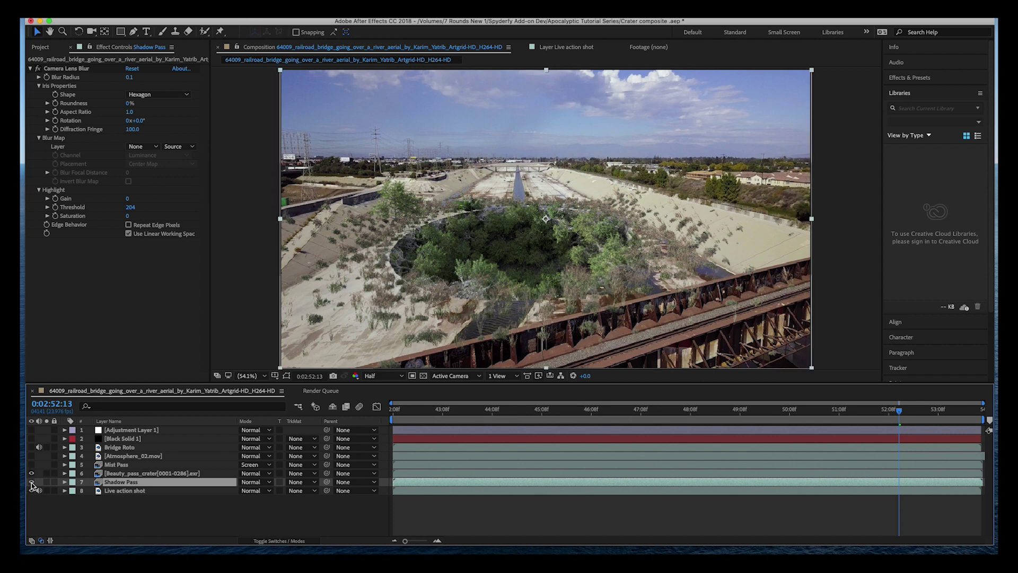
click(123, 473)
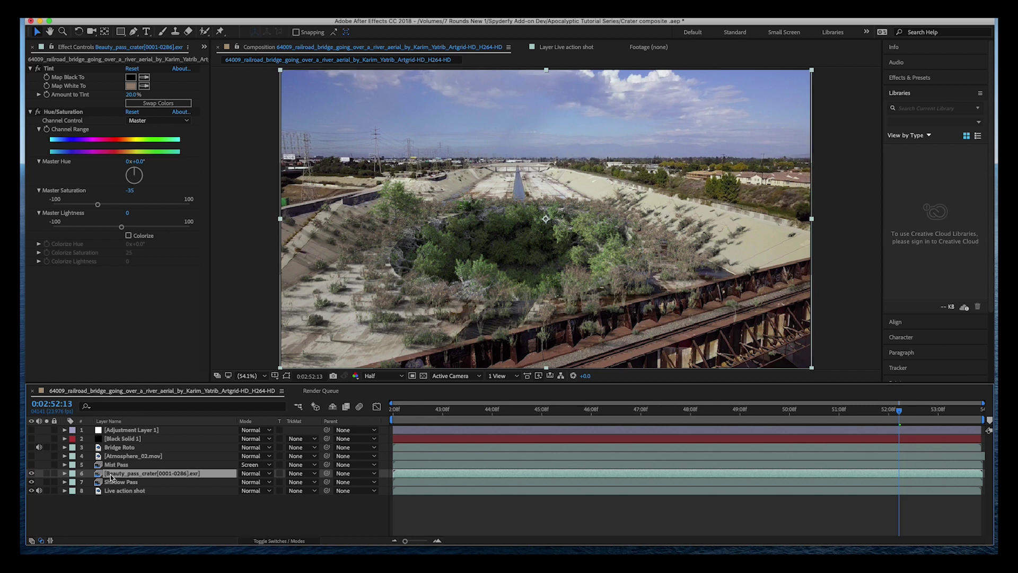
click(112, 483)
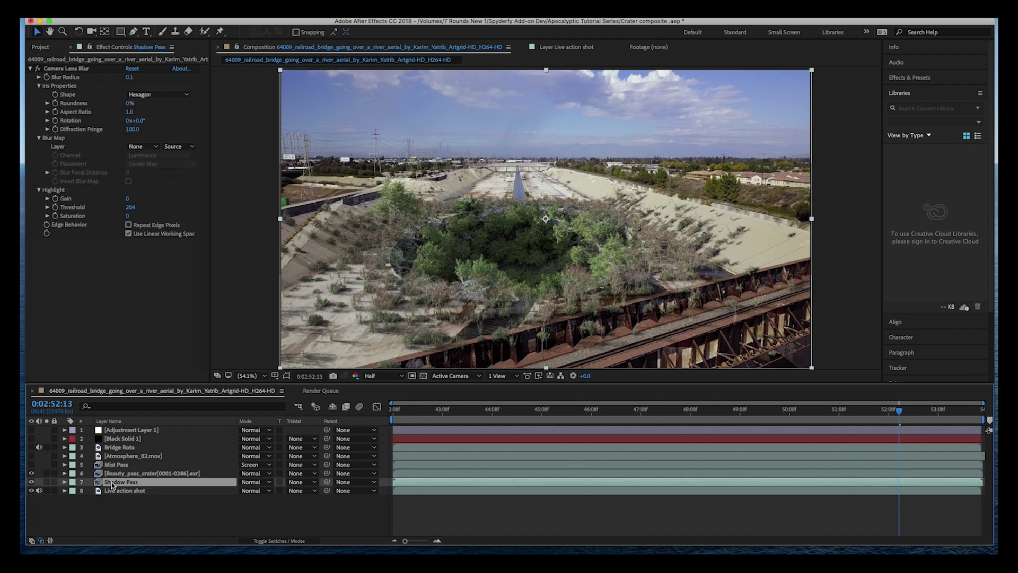
click(65, 481)
Set Shadow Pass opacity to 86%, checking the crater edge zoomed in, then fit the view.
click(73, 488)
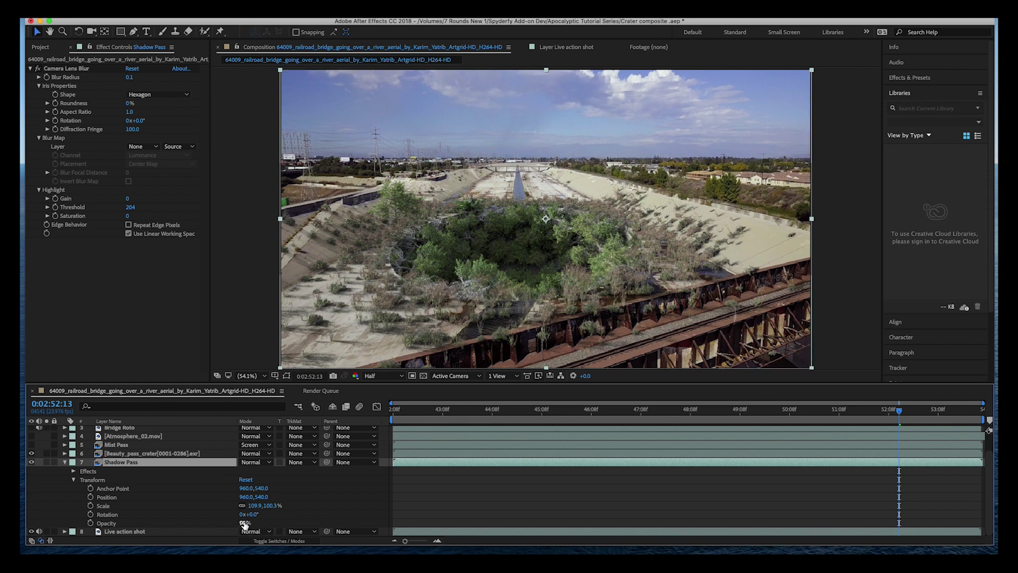
mouse_move(243, 525)
mouse_down()
mouse_move(182, 518)
mouse_move(254, 531)
mouse_move(237, 532)
mouse_up()
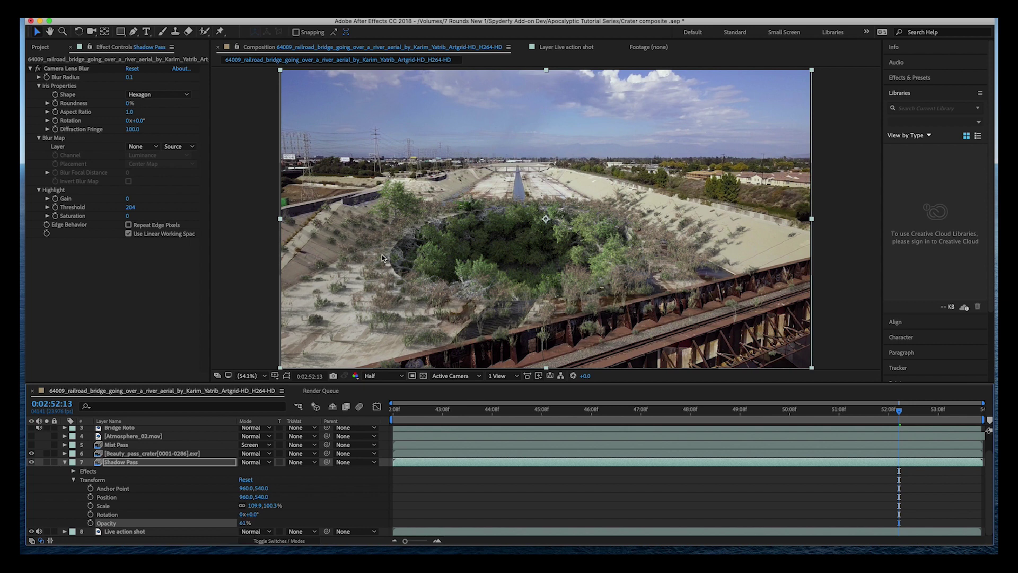
scroll(361, 209, up, 2)
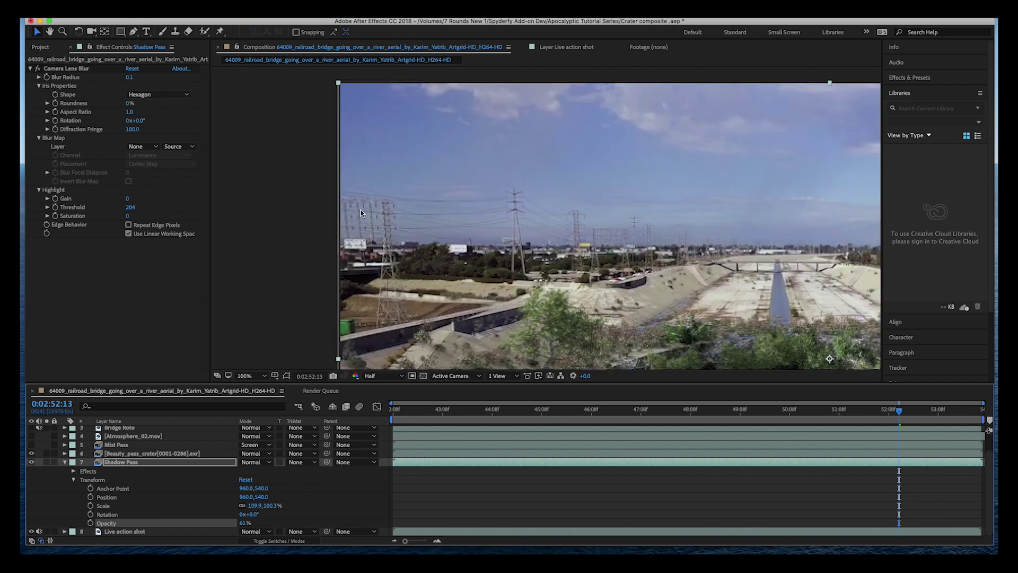
key(h)
drag(491, 325, 471, 277)
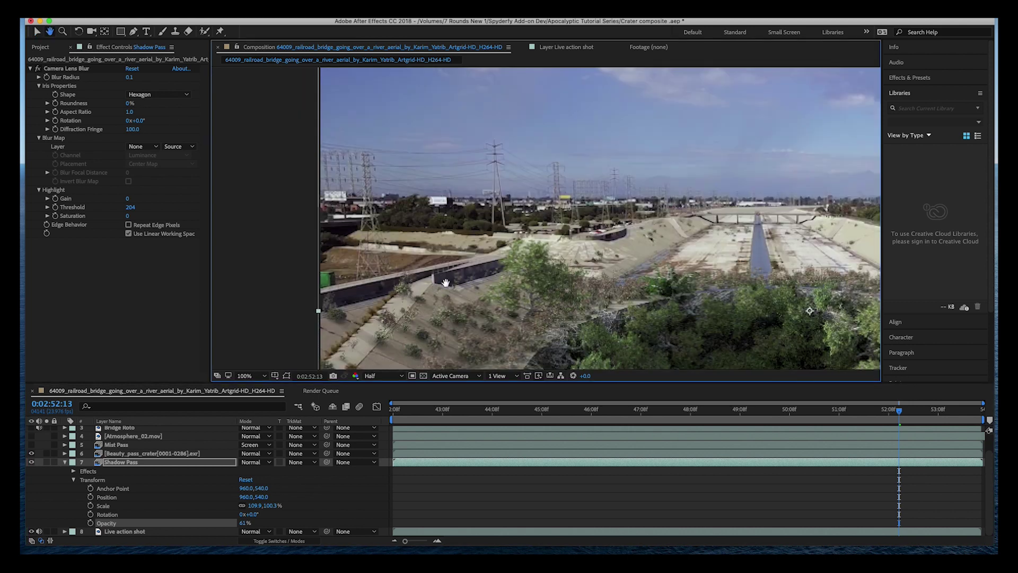
click(37, 33)
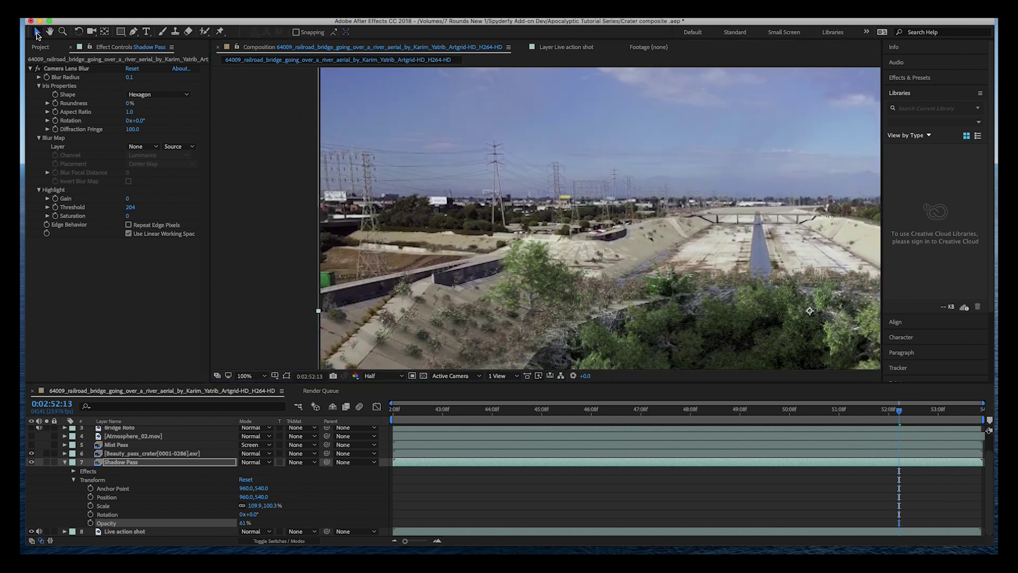
drag(523, 223, 484, 186)
click(253, 376)
click(259, 385)
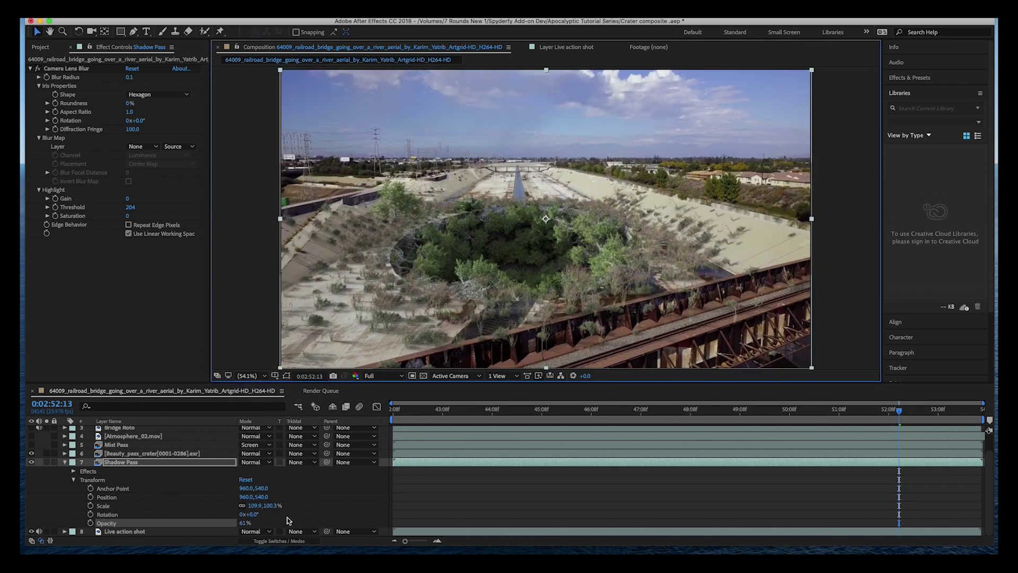
mouse_move(244, 523)
mouse_down()
mouse_move(281, 528)
mouse_move(241, 524)
mouse_up()
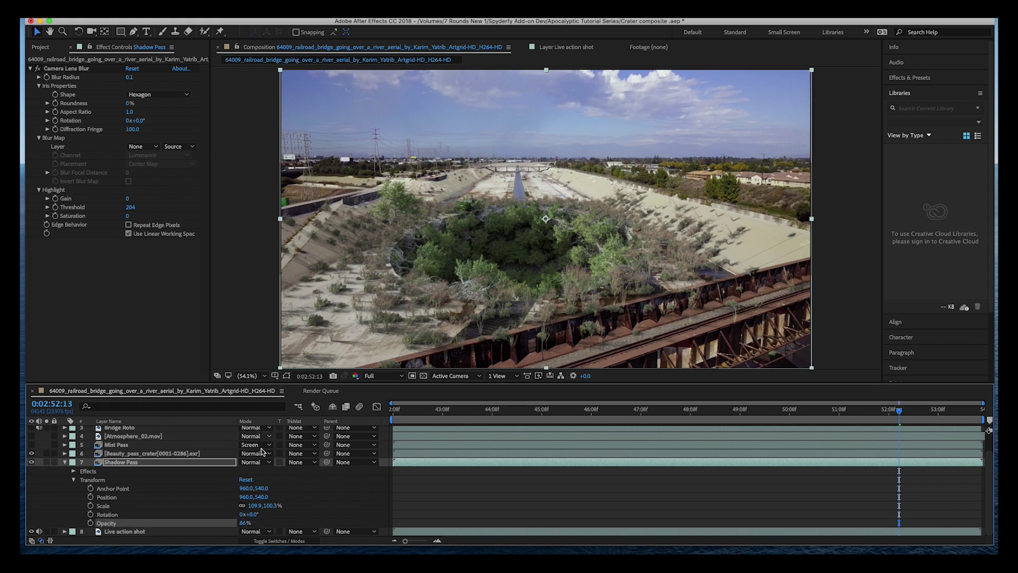
Solo the Shadow Pass and live-action plate to compare the shadows against the bare plate.
click(65, 462)
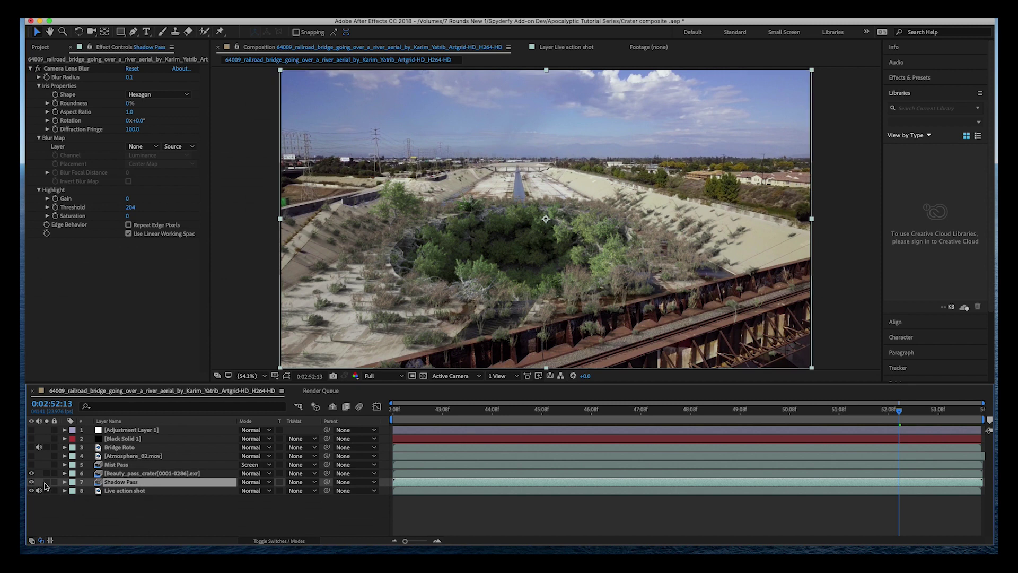
click(47, 481)
click(47, 481)
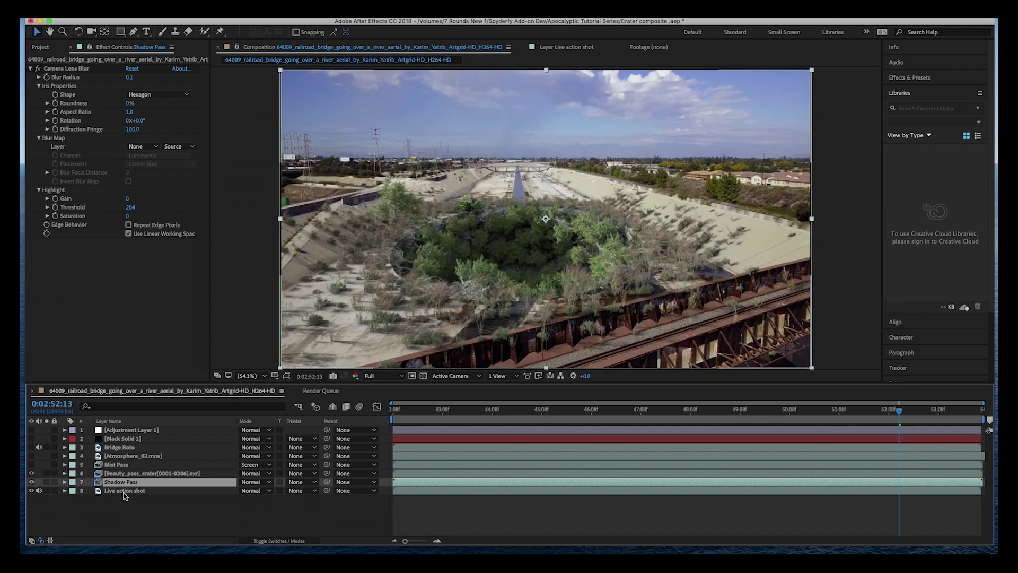
click(123, 491)
click(47, 490)
click(46, 482)
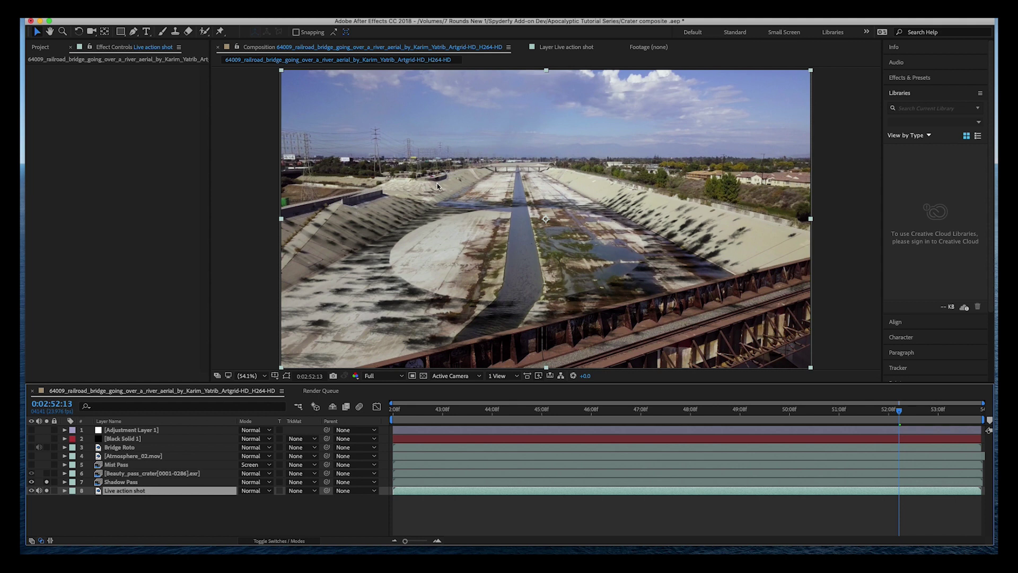
click(47, 481)
click(47, 490)
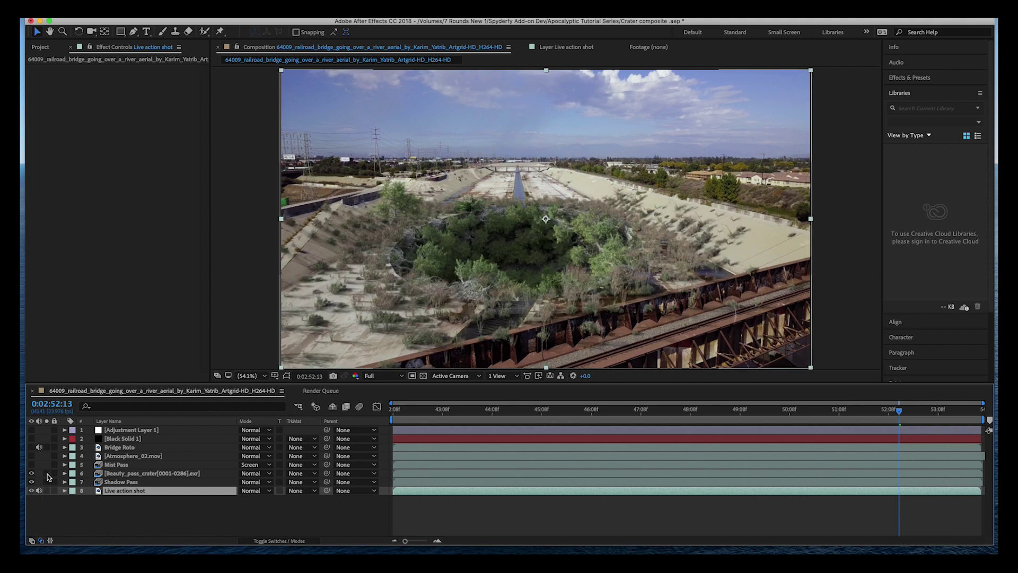
Turn on the Mist Pass and fade its opacity down to about 8%.
click(116, 465)
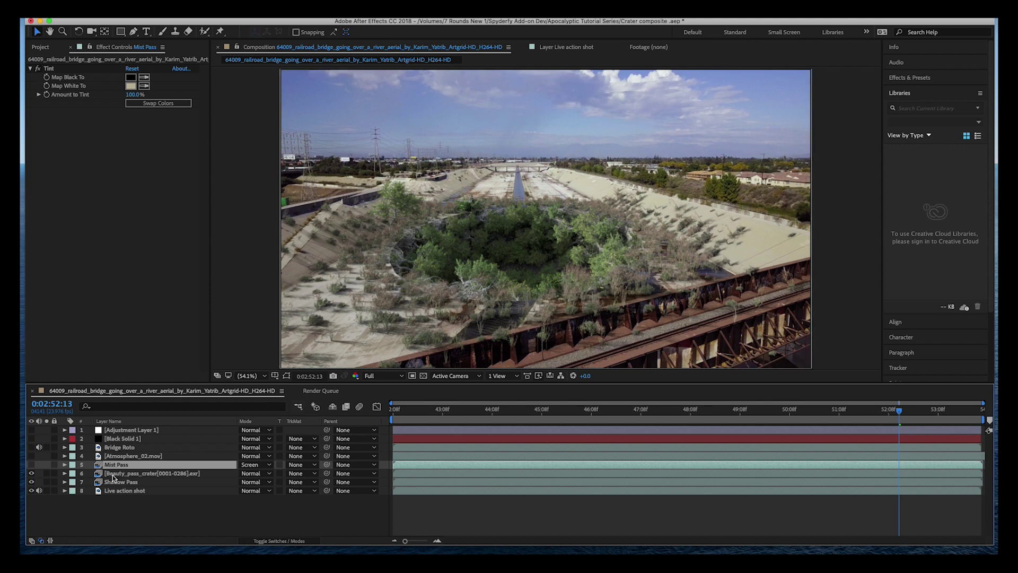
click(31, 465)
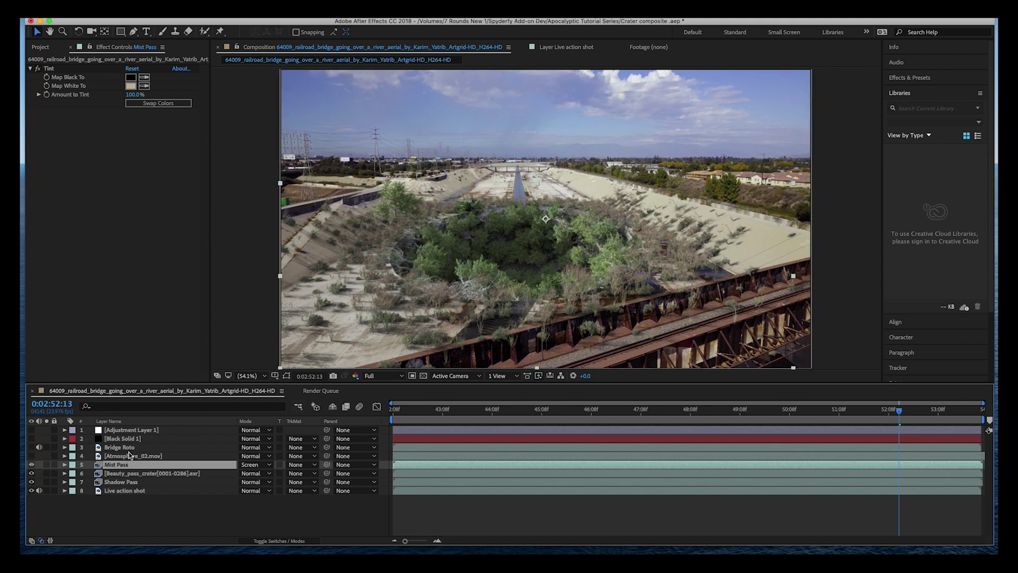
click(64, 465)
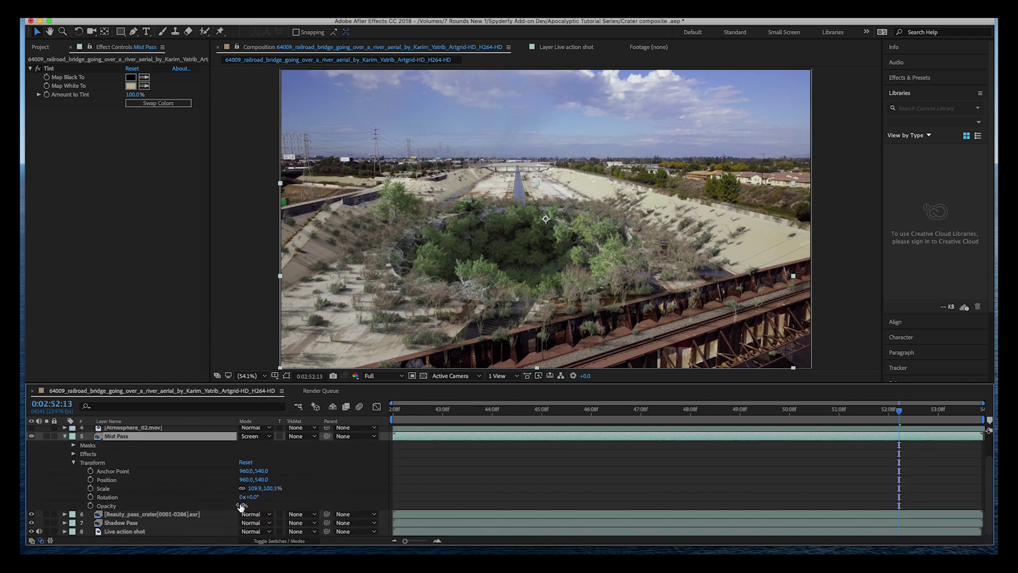
drag(242, 509, 308, 509)
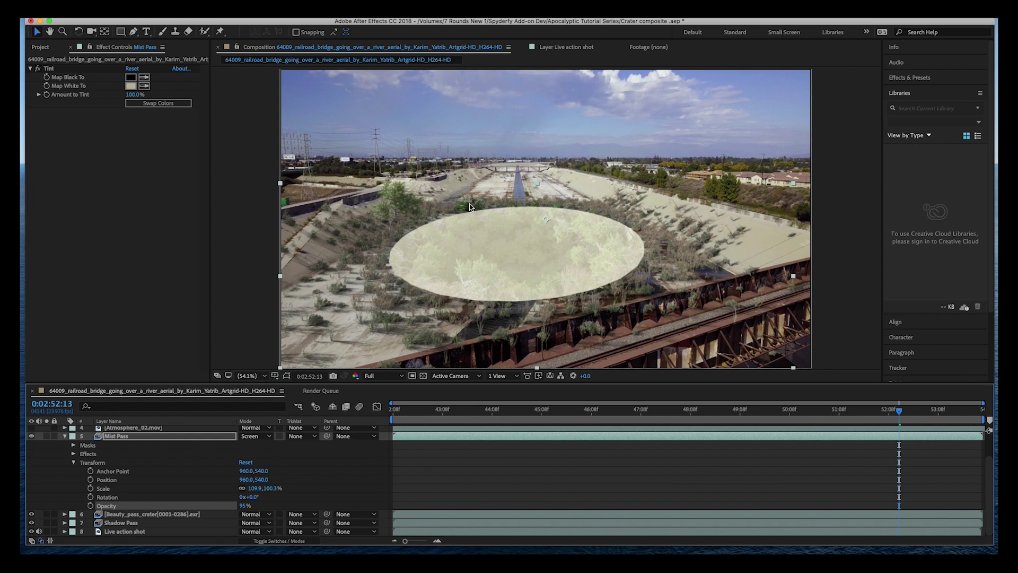
drag(243, 505, 352, 508)
drag(244, 505, 112, 499)
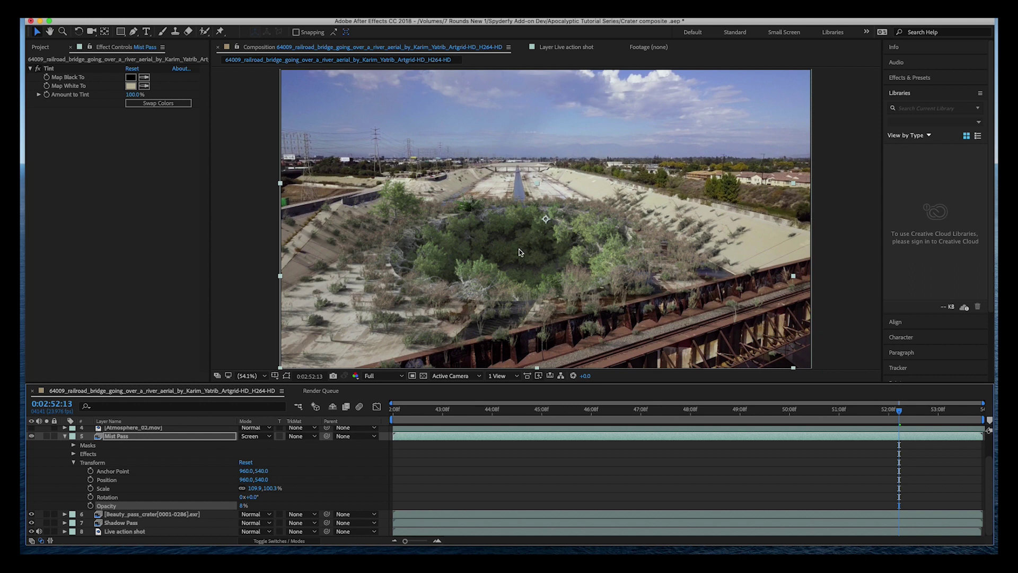
Toggle the Mist Pass on and off to compare, commit its opacity and collapse the layers.
click(30, 436)
click(30, 436)
click(30, 436)
click(30, 435)
click(30, 435)
click(30, 435)
scroll(30, 436, up, 1)
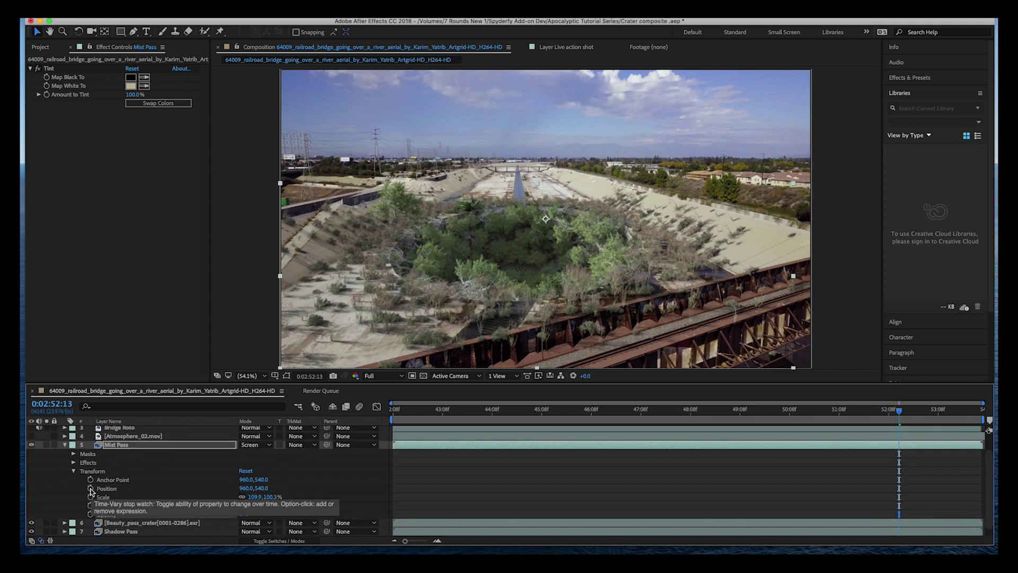
click(243, 513)
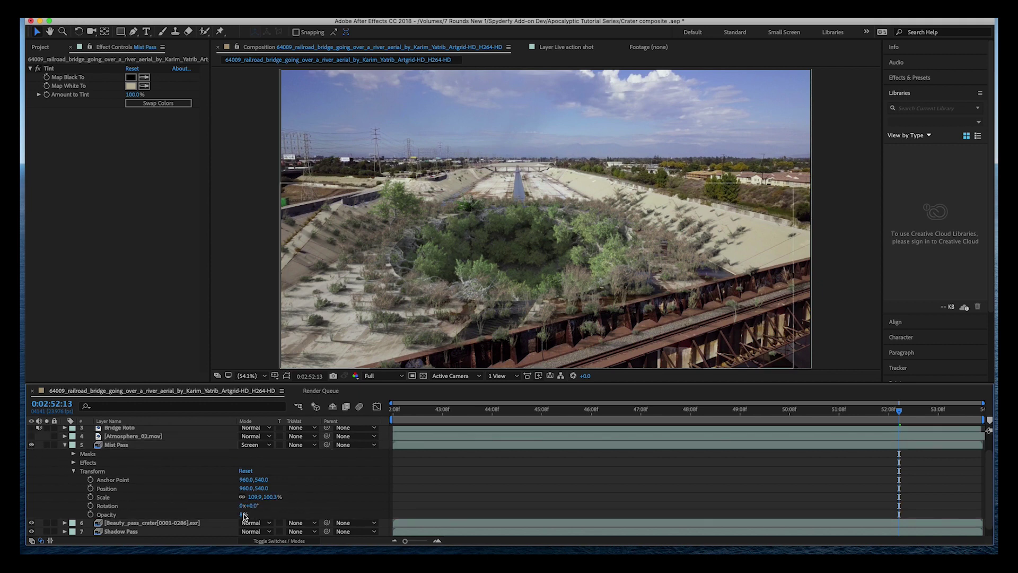
click(243, 514)
key(Return)
key(u)
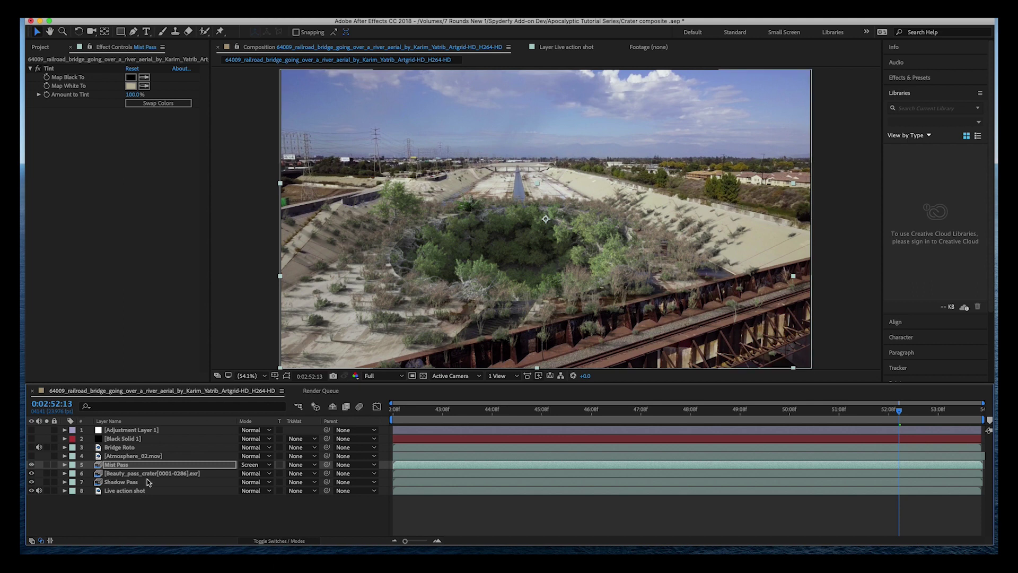
Turn on and solo Atmosphere_02.mov, then scrub its keyframes to watch the haze animate.
click(122, 455)
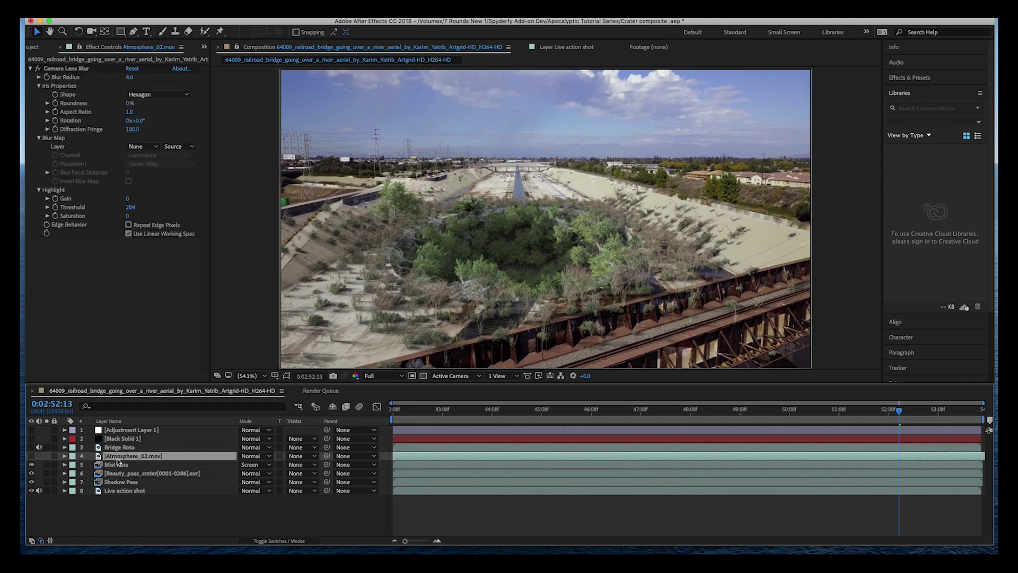
click(32, 456)
click(32, 456)
click(32, 456)
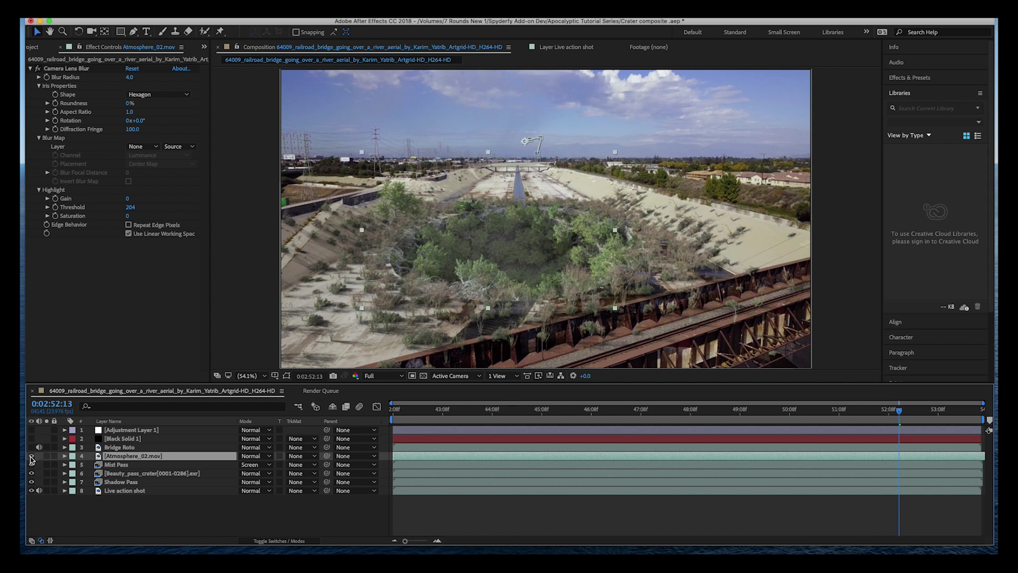
click(47, 456)
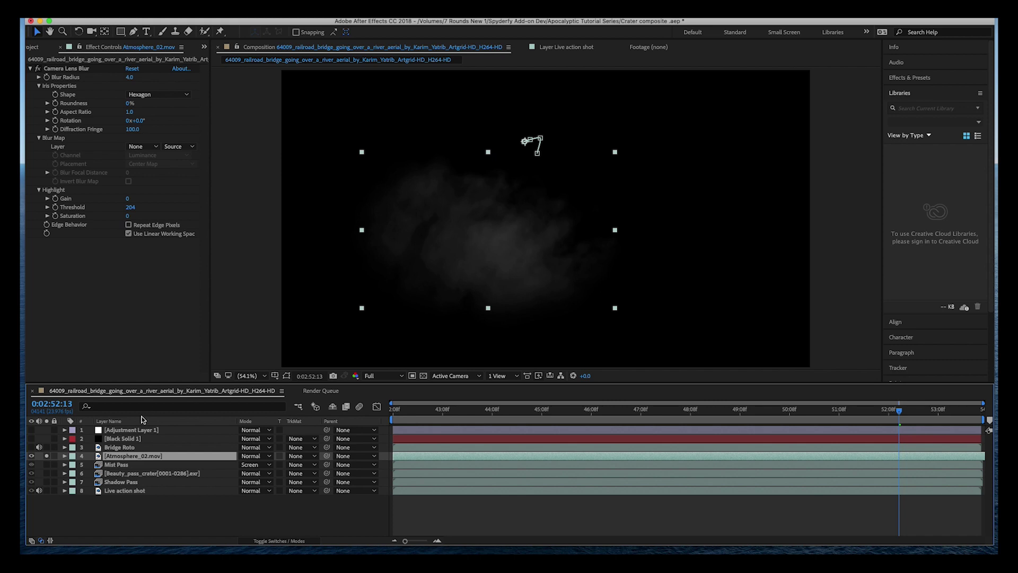
click(65, 456)
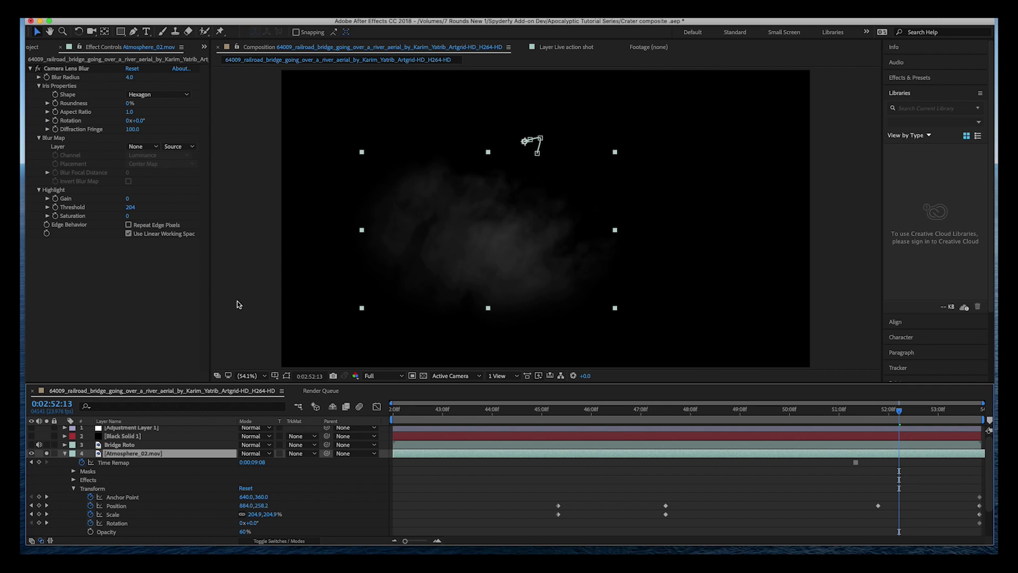
drag(490, 418, 812, 458)
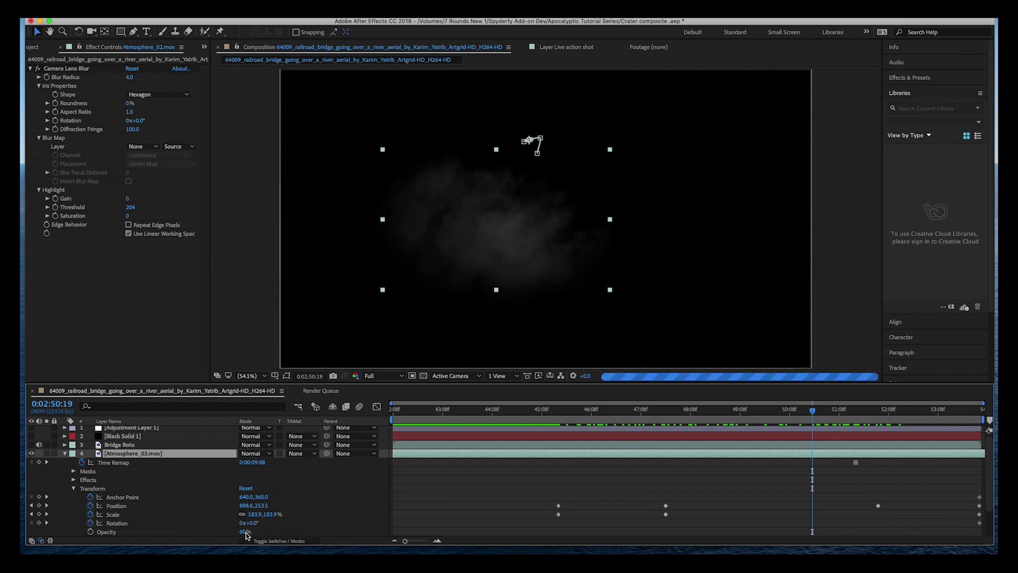
Unsolo Atmosphere_02 and toggle the haze on and off against the composite, leaving it on.
click(64, 453)
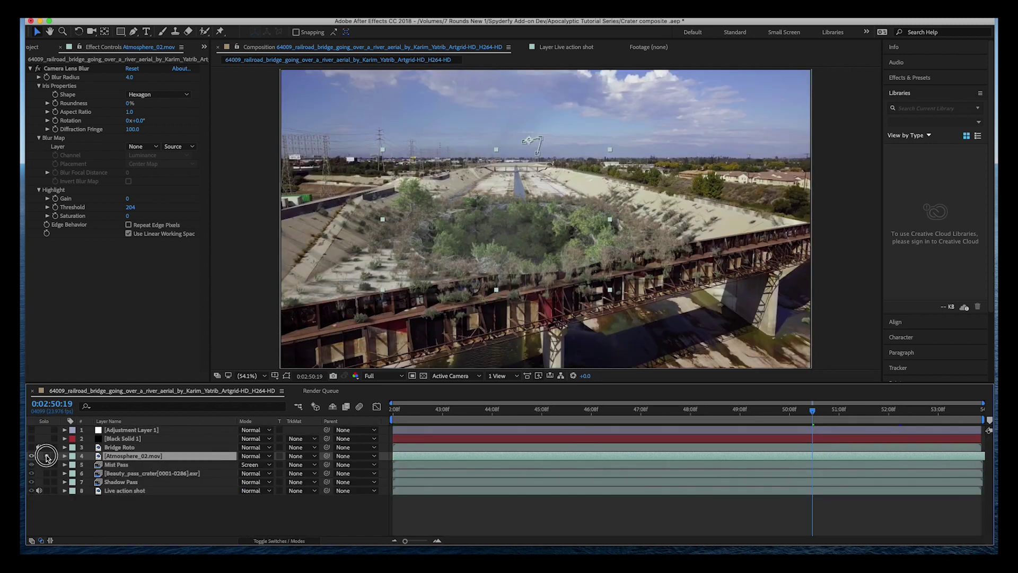
click(47, 456)
click(47, 456)
click(31, 455)
click(31, 456)
click(31, 456)
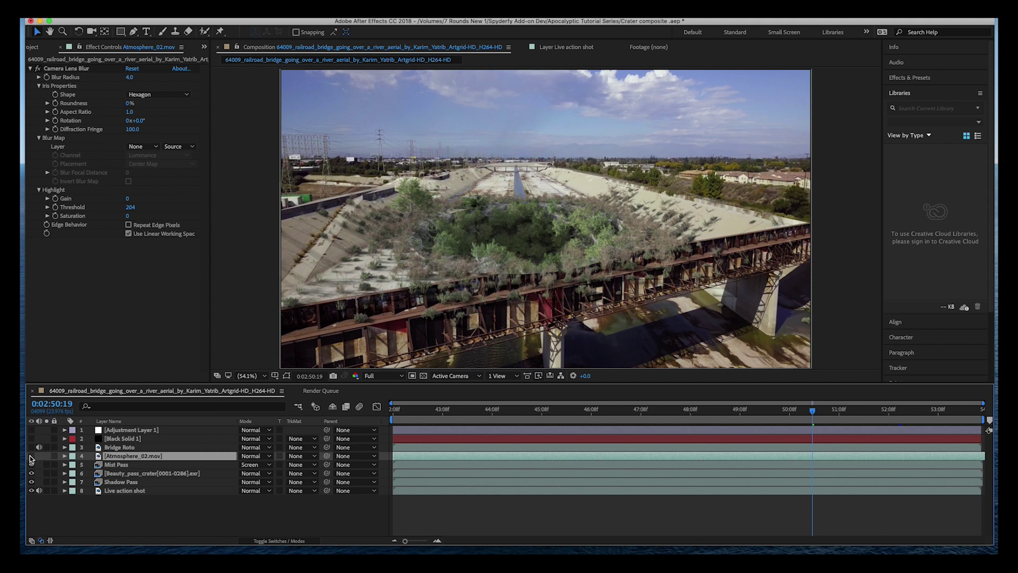
click(30, 456)
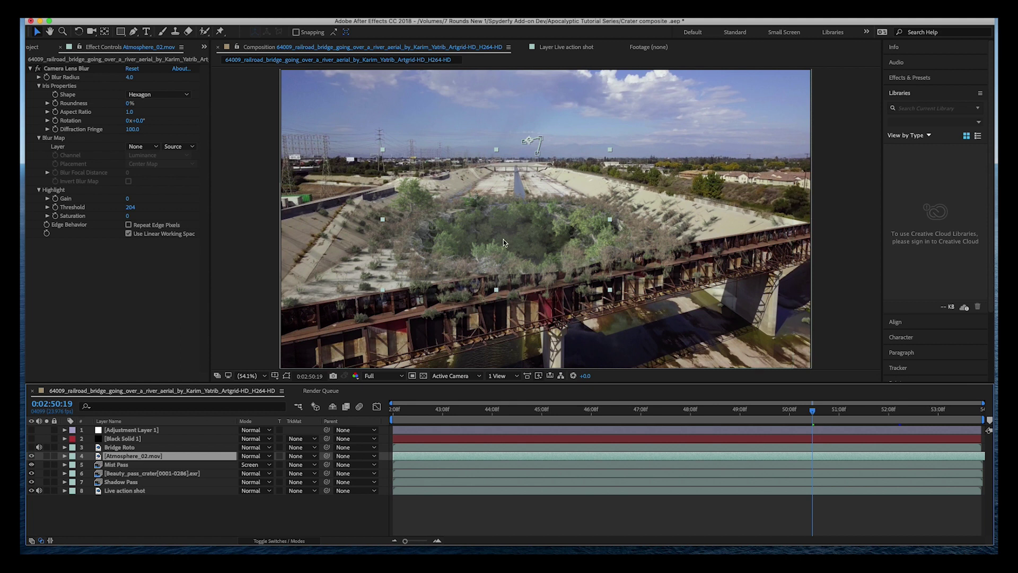
click(31, 457)
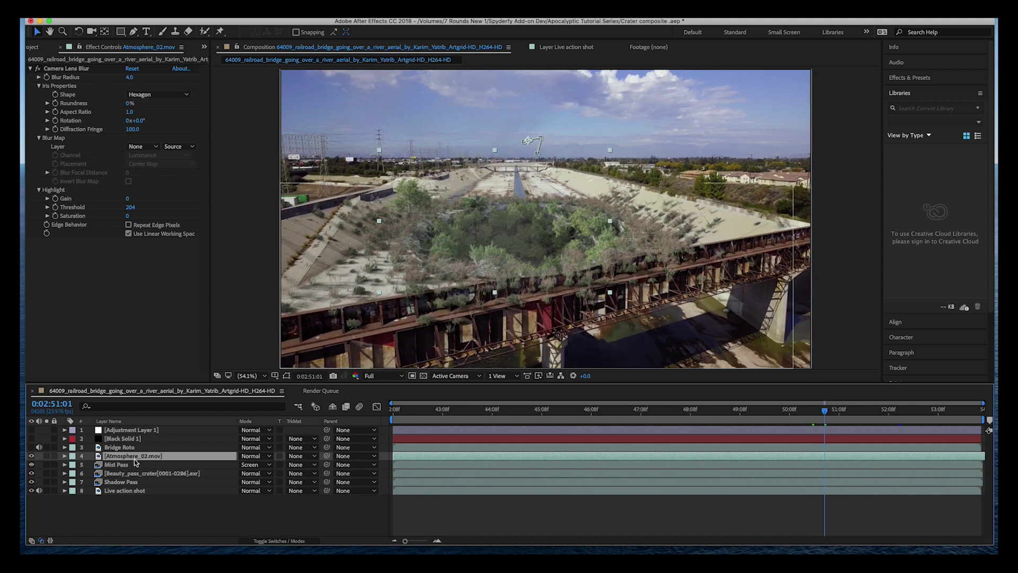
click(120, 447)
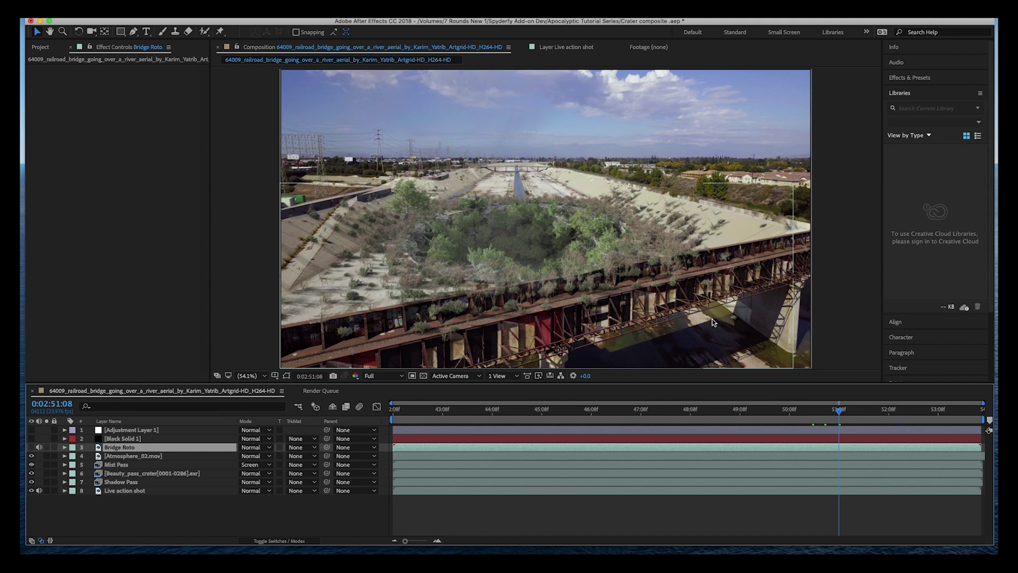
Turn on and solo Bridge Roto, show its mask outlines and set preview resolution to Half.
click(31, 447)
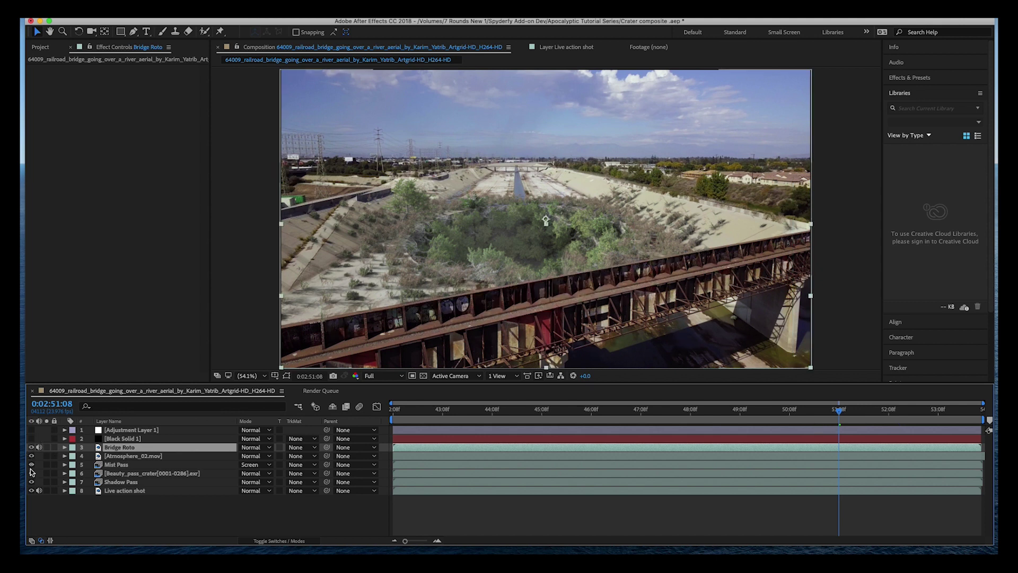
click(47, 448)
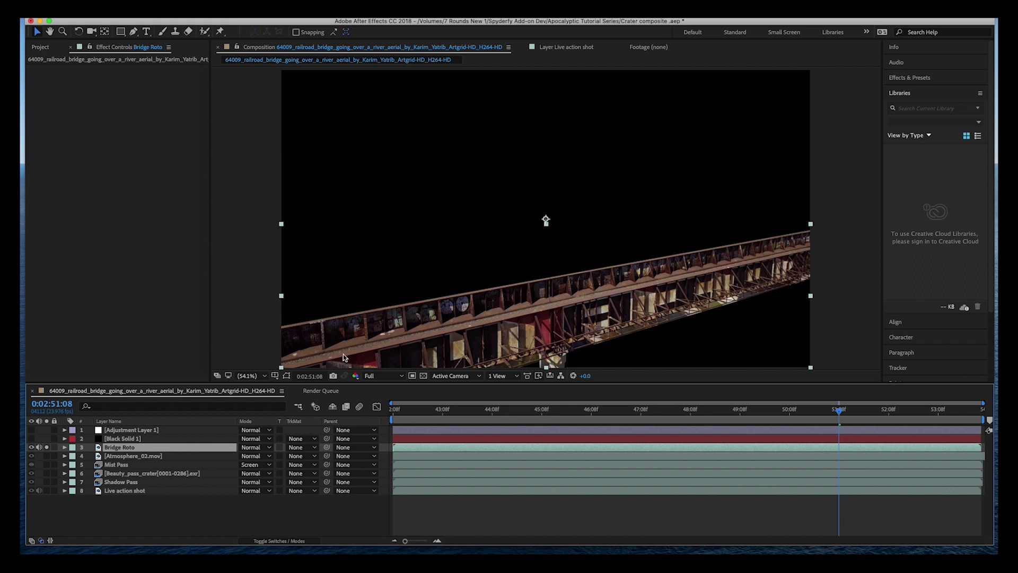
click(286, 376)
click(382, 375)
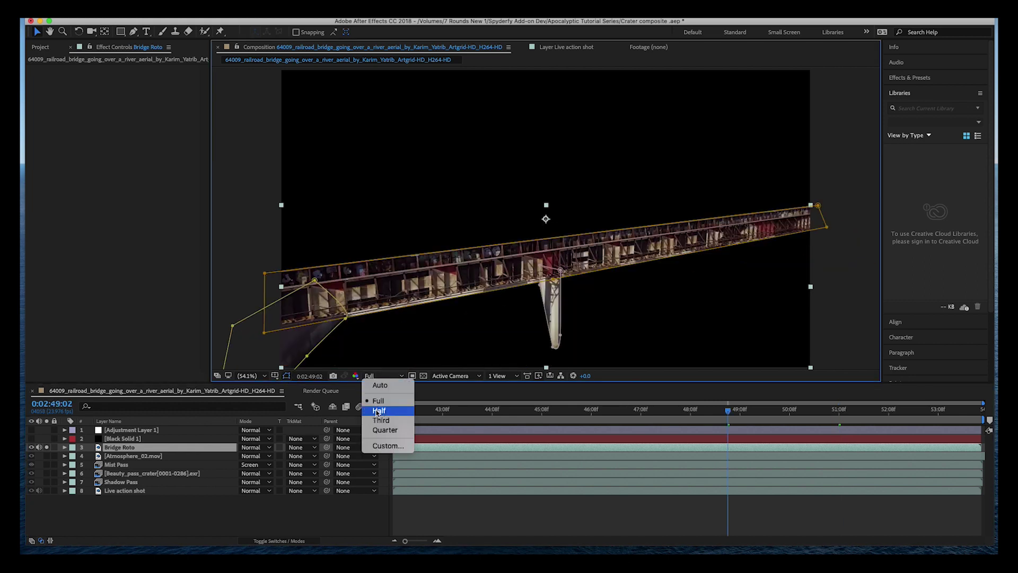
click(378, 411)
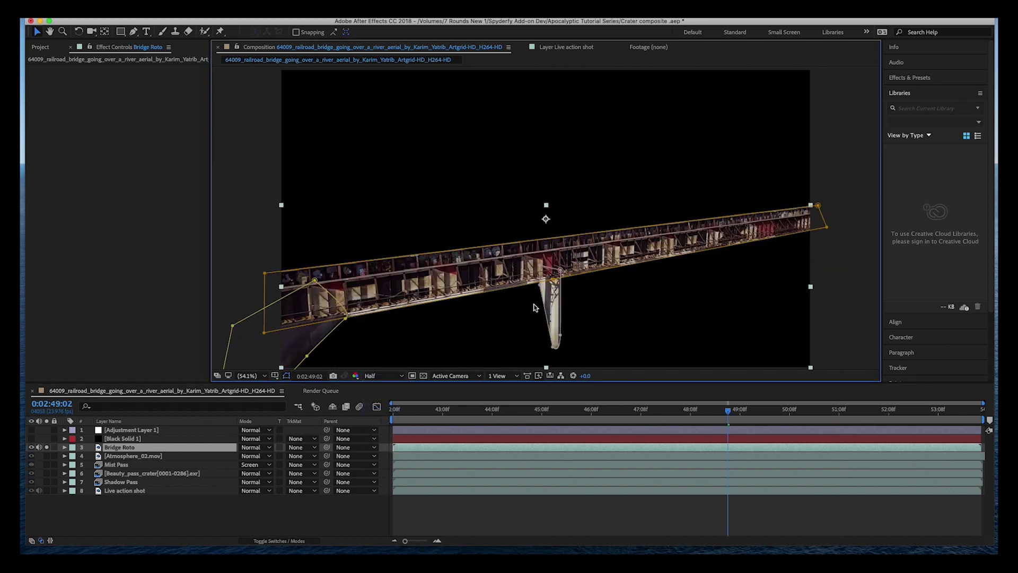
Unsolo Bridge Roto and toggle it off and on to compare, leaving it visible.
click(47, 447)
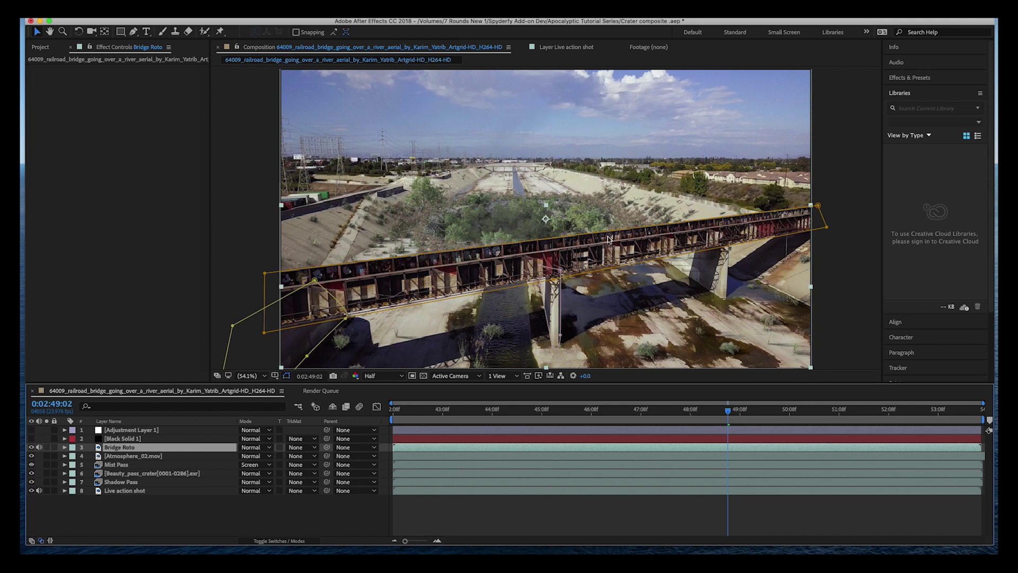
click(32, 447)
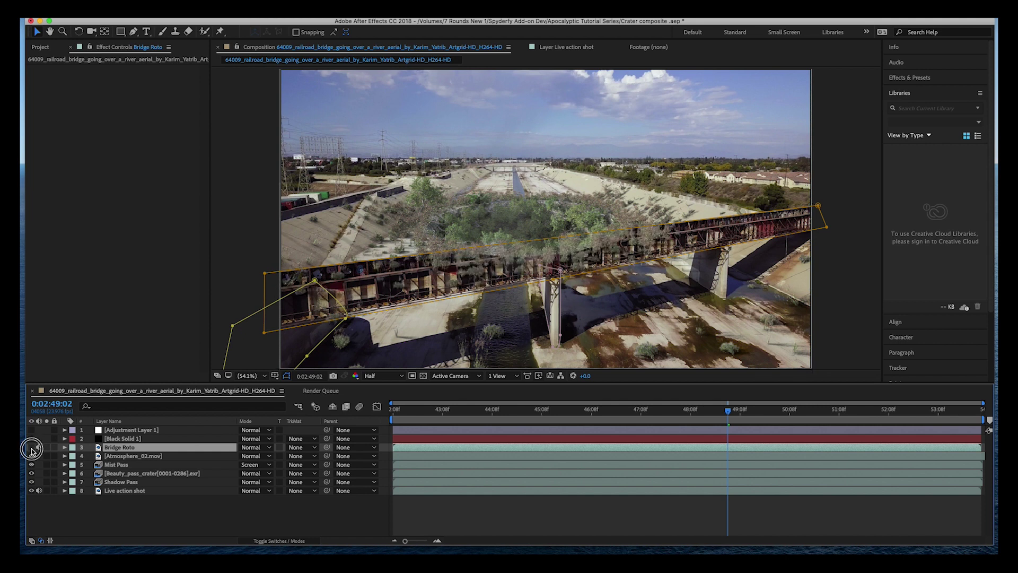
click(31, 447)
click(31, 447)
click(32, 447)
Enable Black Solid 1 letterbox and Adjustment Layer 1 Lumetri grade, then preview at 0:02:50:21.
click(122, 438)
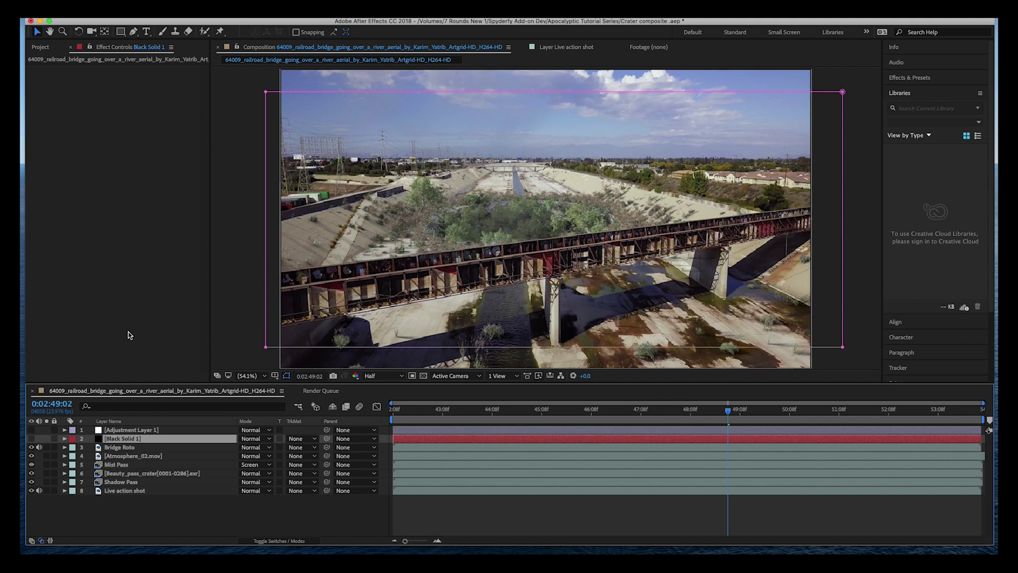
click(31, 438)
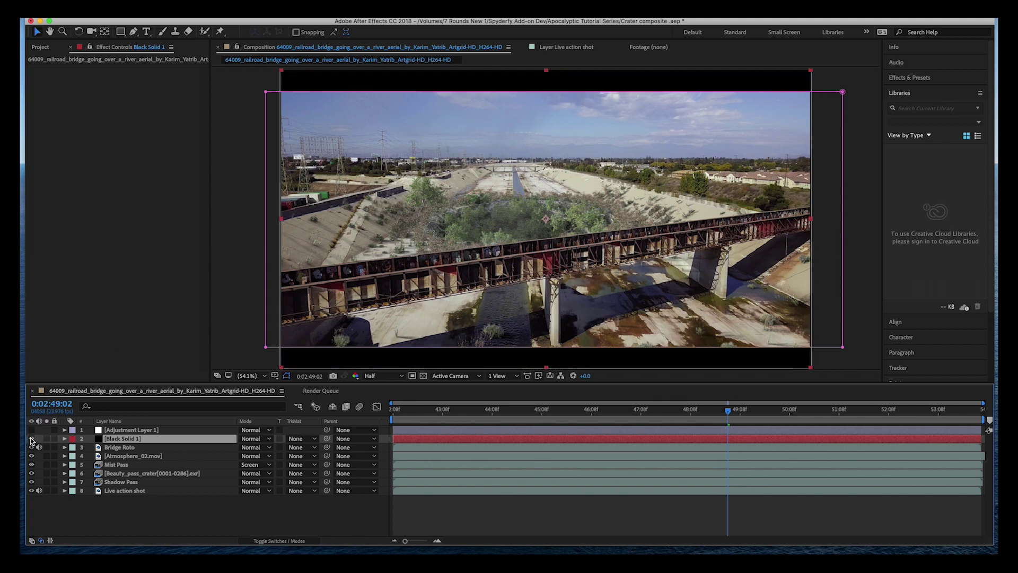
click(138, 430)
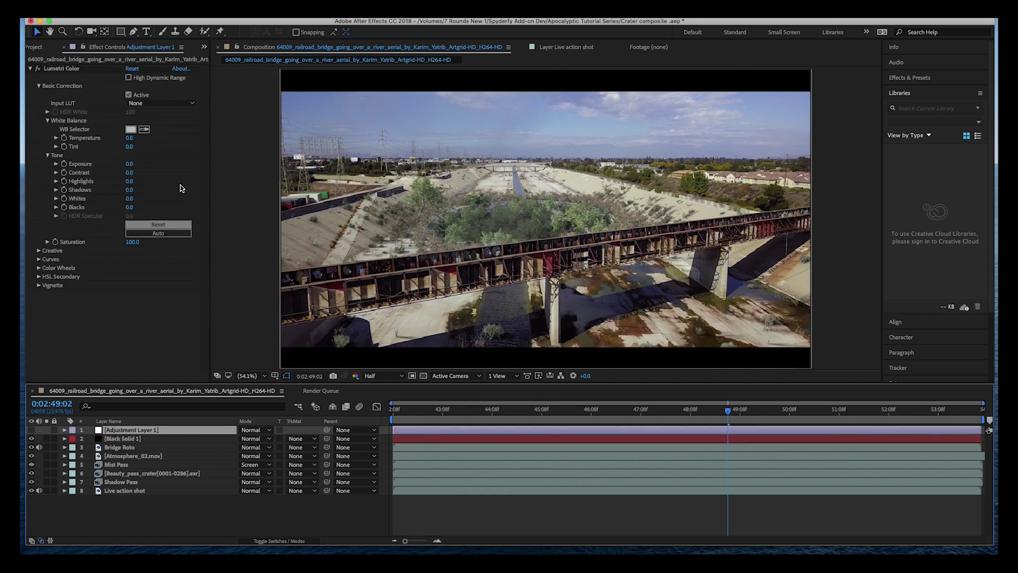
click(31, 430)
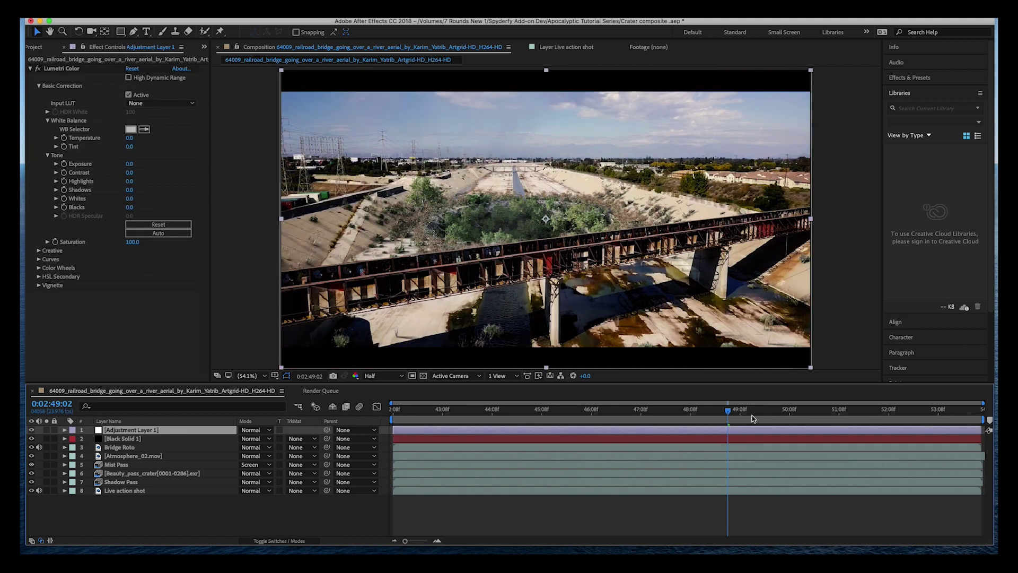
click(787, 413)
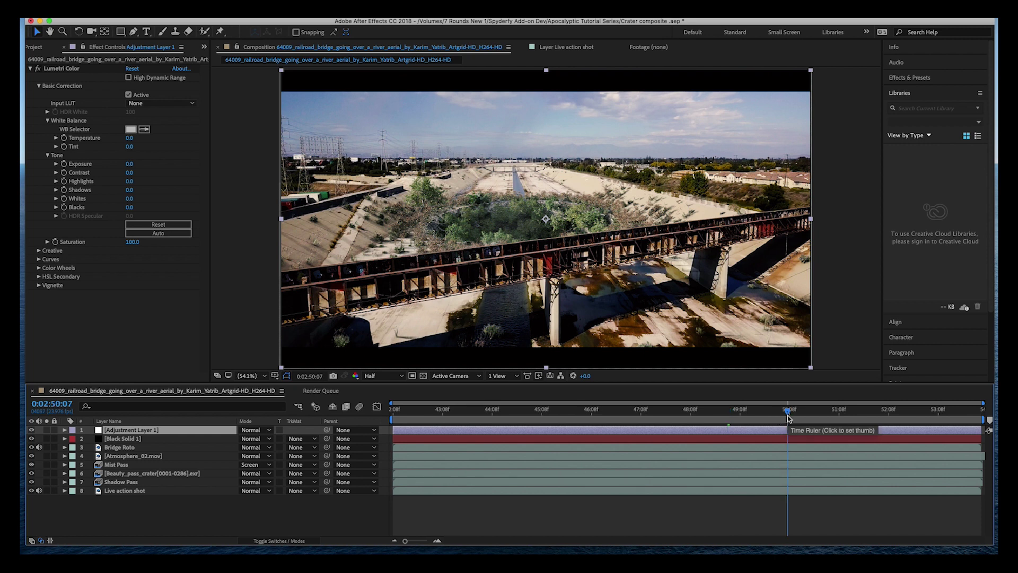
drag(787, 417, 817, 413)
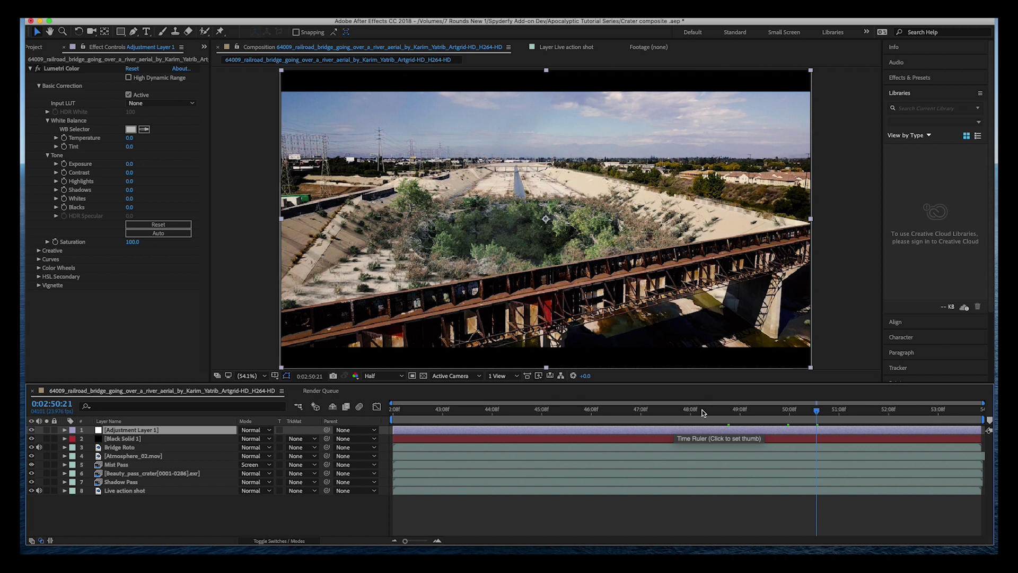
click(140, 474)
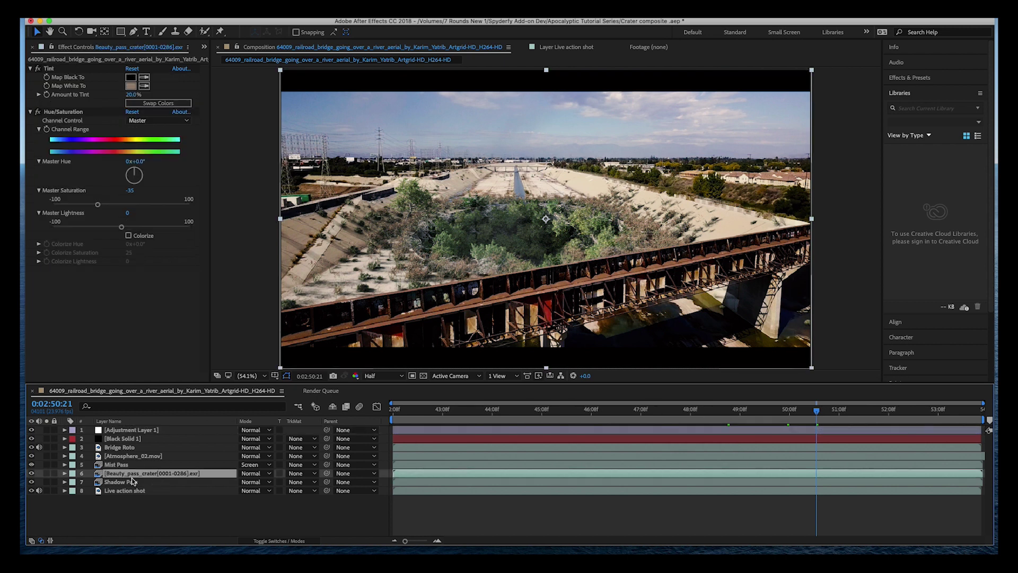
click(127, 482)
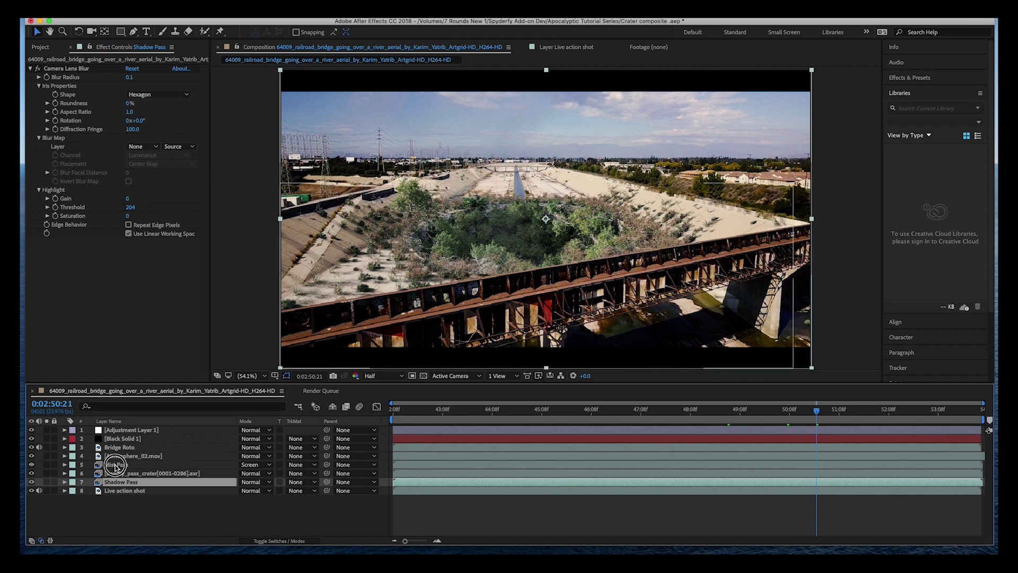
click(117, 464)
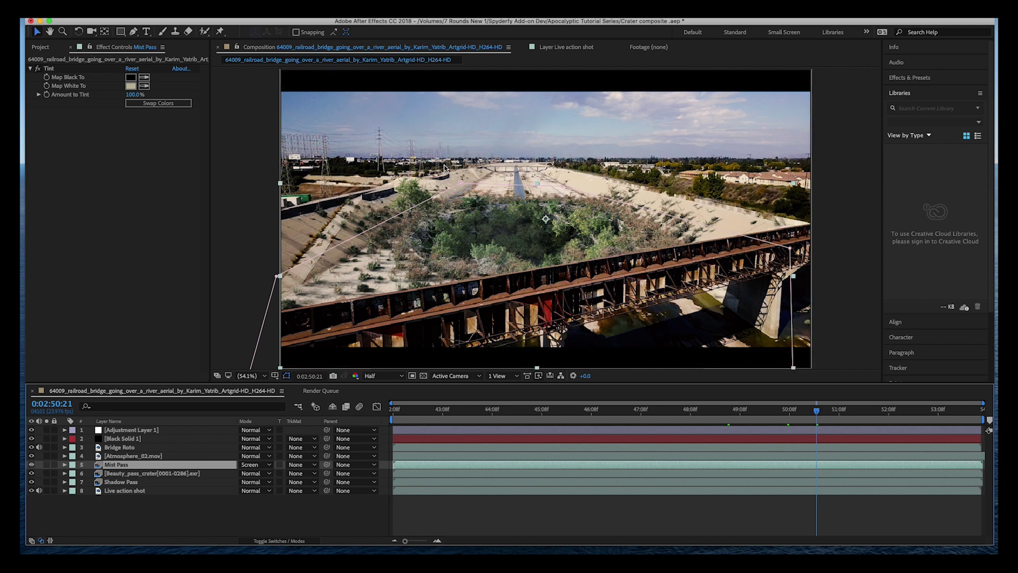
click(841, 430)
click(841, 415)
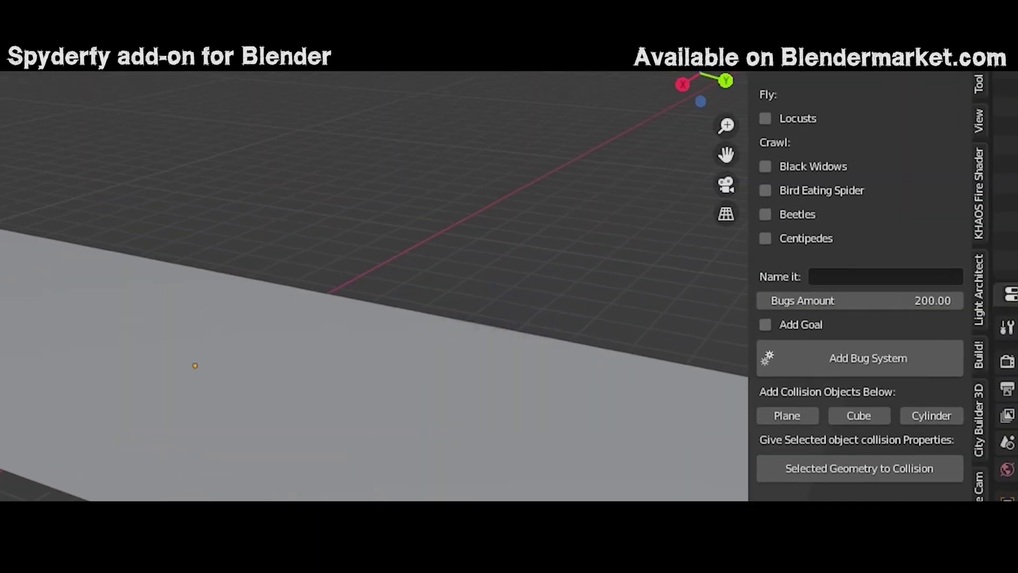
Tick Black Widows, Bird Eating Spider and Beetles, name it Bug Attack, enable Add Goal and add it.
click(776, 174)
click(775, 200)
click(776, 227)
click(908, 296)
text(Bug Attack)
click(775, 348)
click(880, 386)
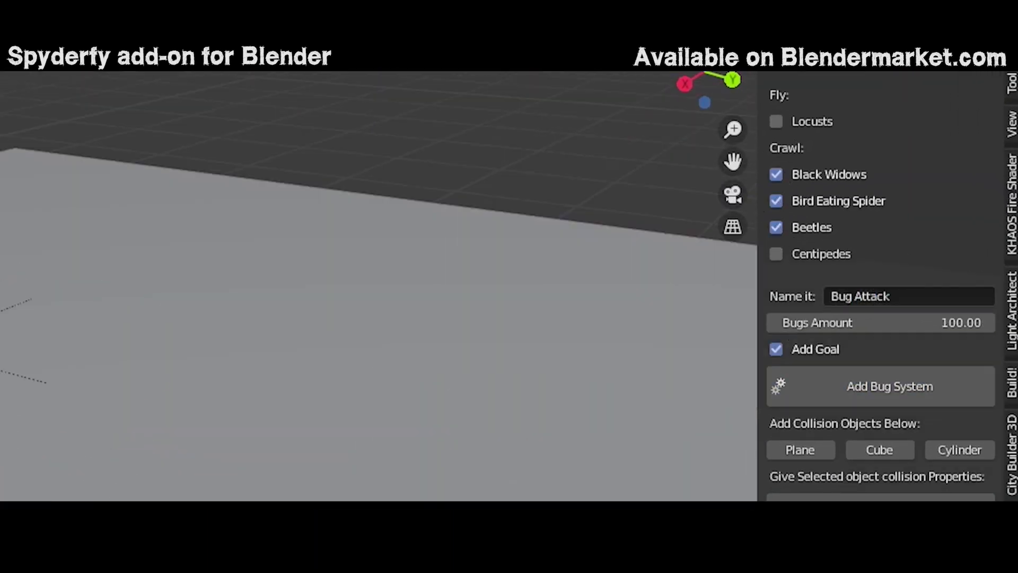